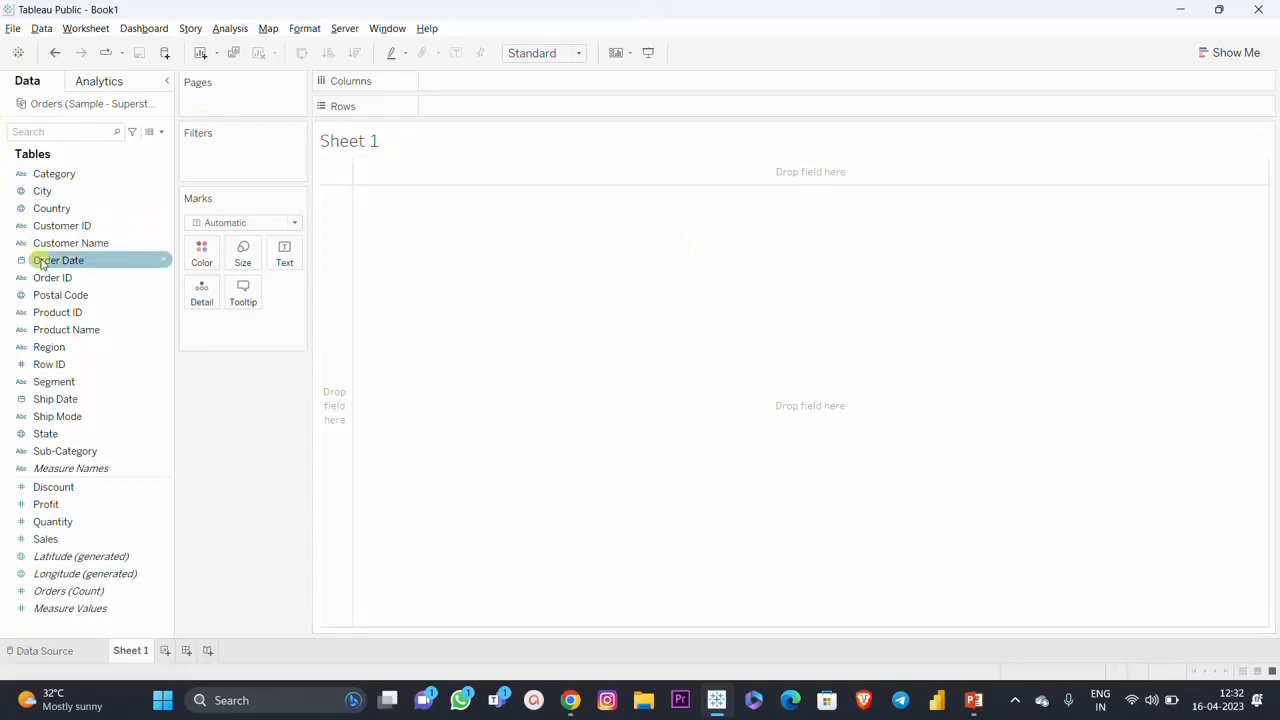
# Build a sales line chart with Order Date by year on Columns and the sum of Sales on Rows, and show the suggested chart types.
pyautogui.moveTo(52, 263); pyautogui.dragTo(473, 89)
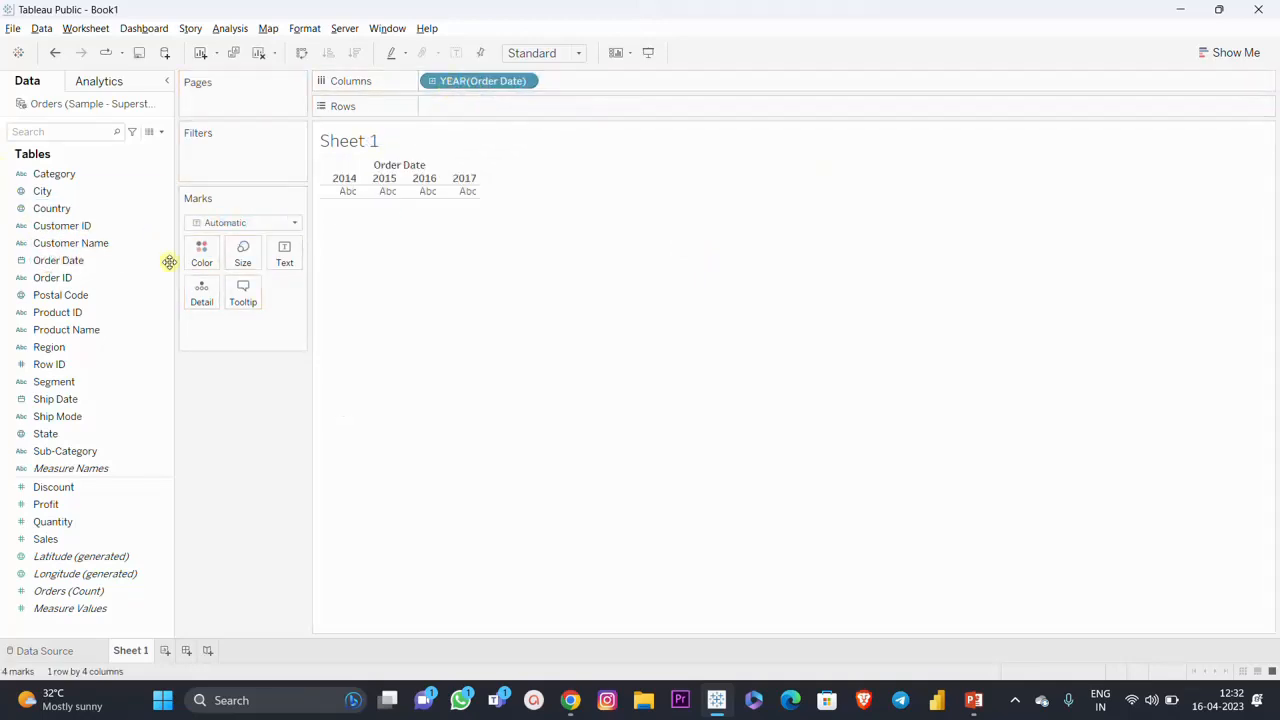
pyautogui.moveTo(46, 539); pyautogui.dragTo(468, 102)
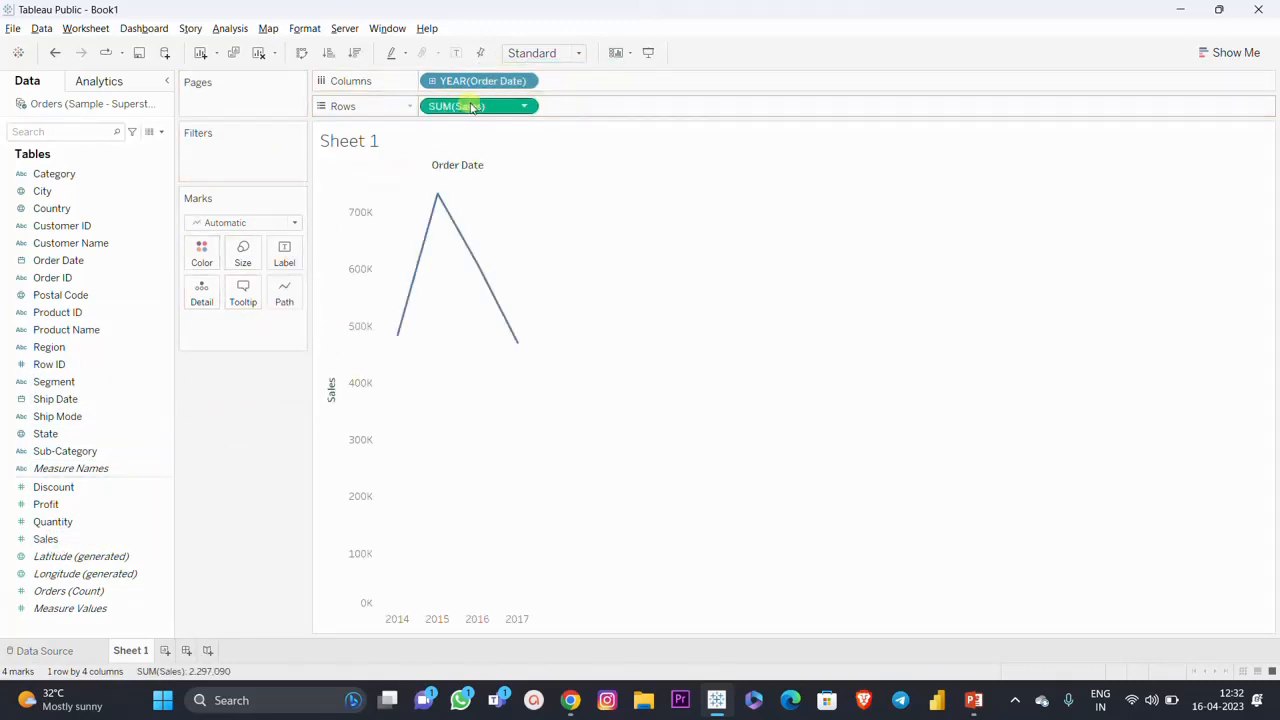
pyautogui.moveTo(433, 218)
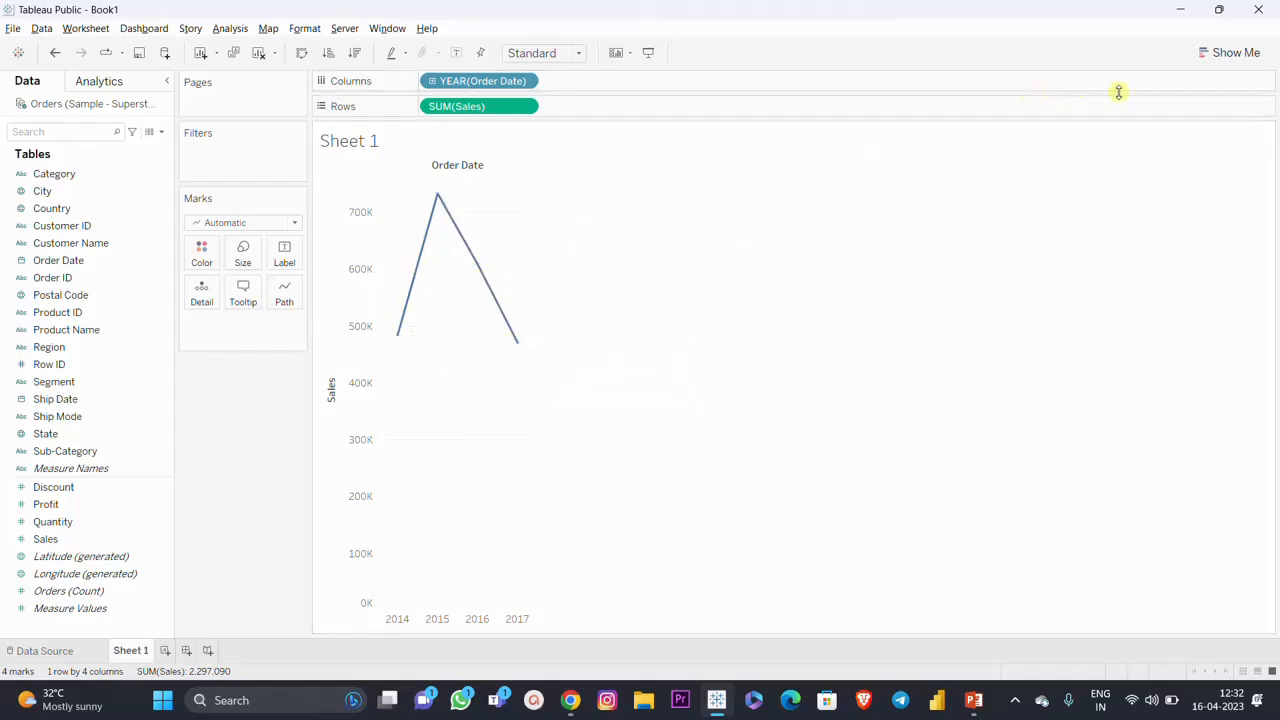
pyautogui.click(1233, 56)
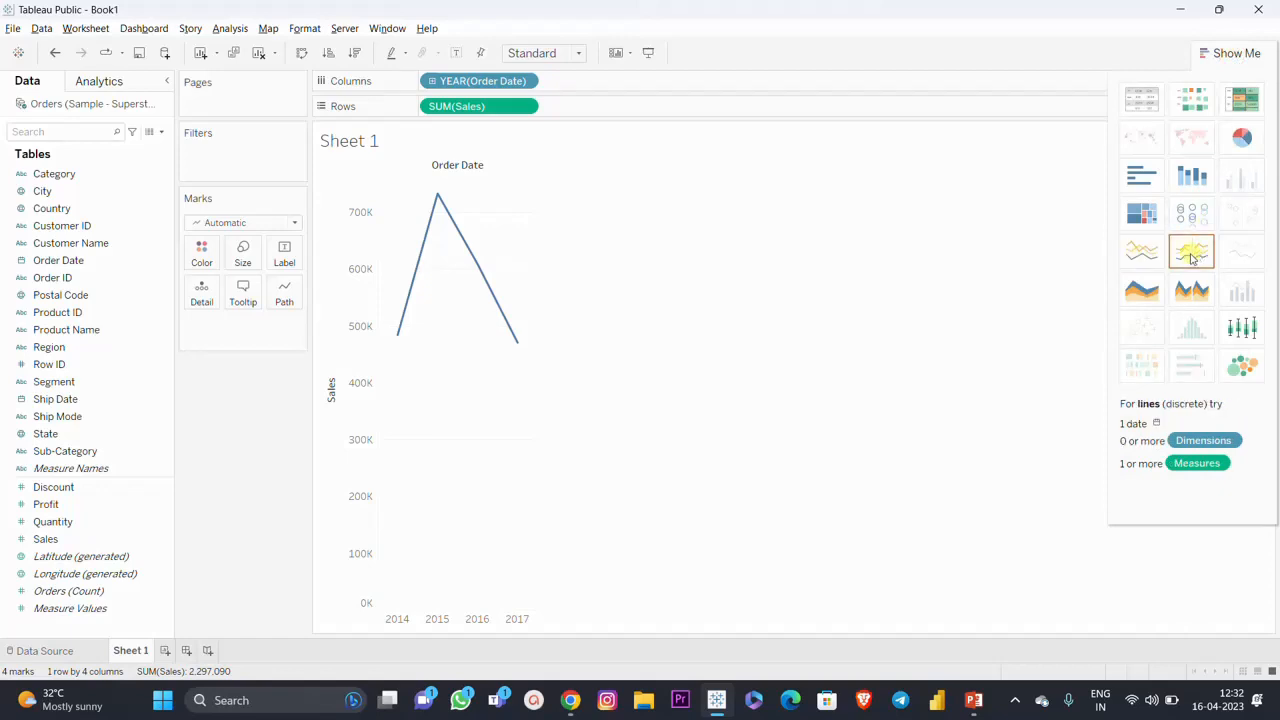
# Change the Order Date level on Columns to discrete quarters, followed by discrete months.
pyautogui.rightClick(458, 83)
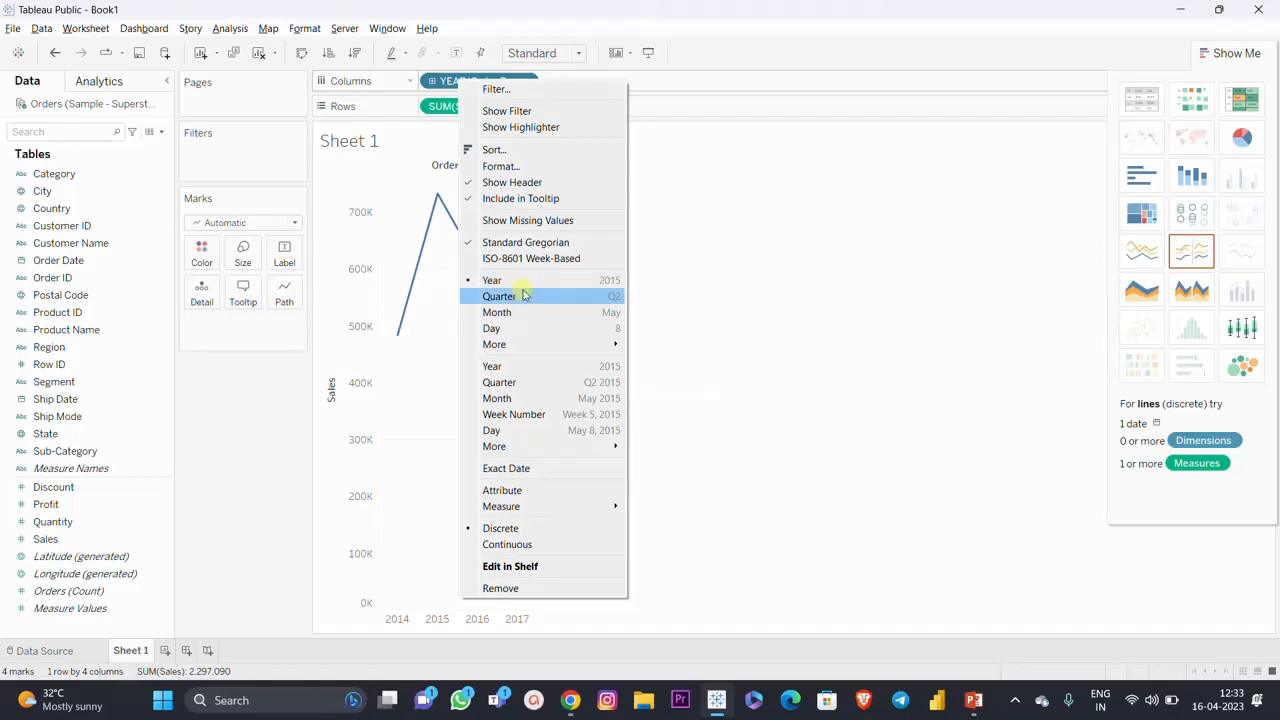
pyautogui.moveTo(528, 450)
pyautogui.click(521, 298)
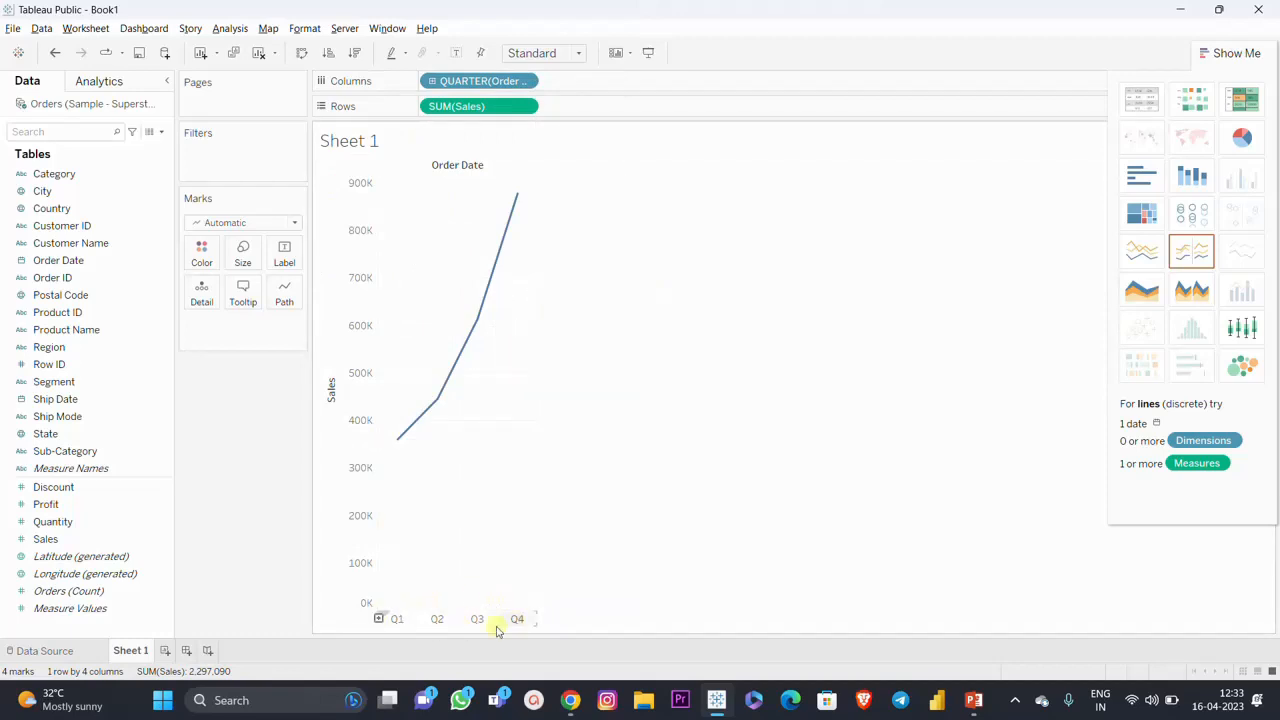
pyautogui.rightClick(492, 84)
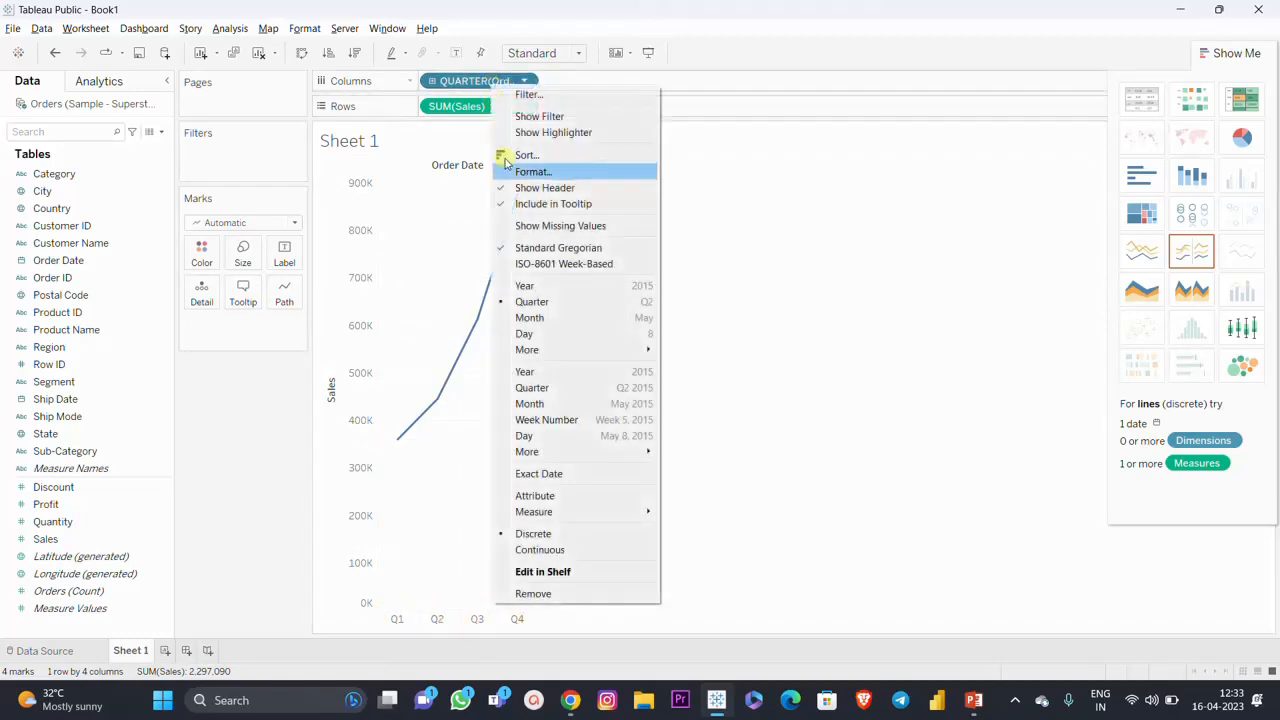
pyautogui.click(562, 319)
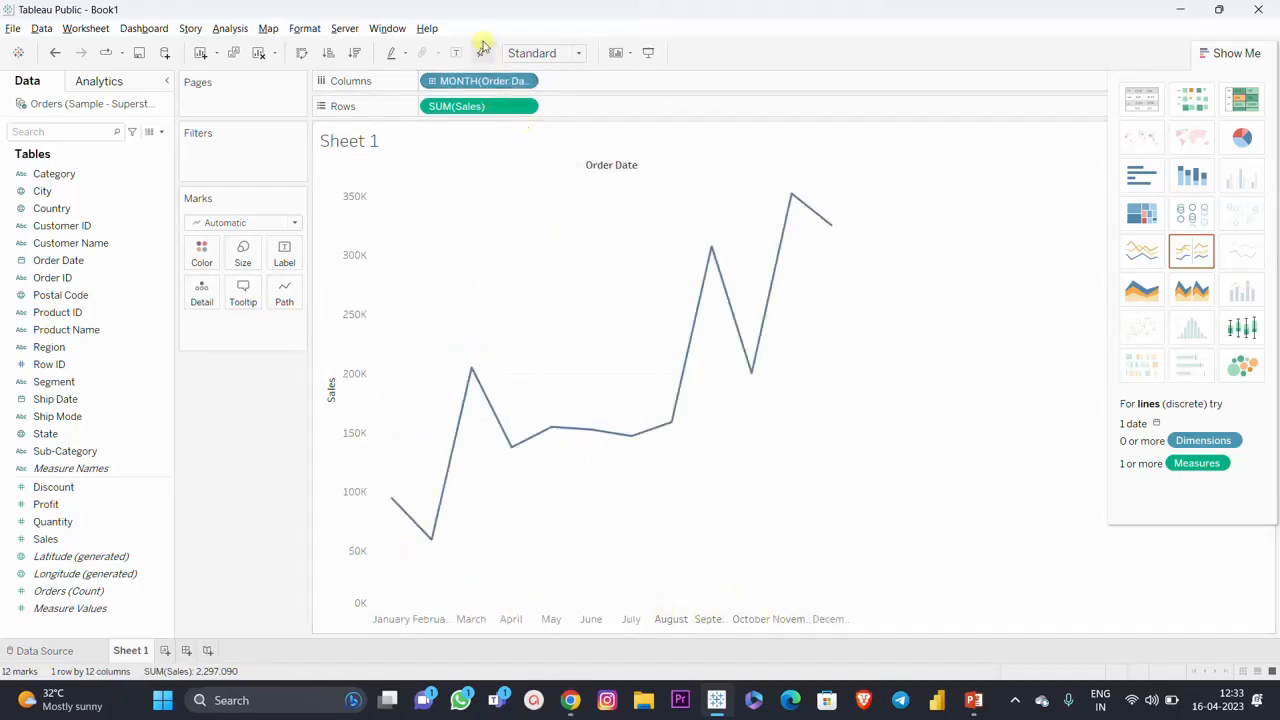
# Convert Order Date on Columns to continuous months with years and hide the chart suggestions.
pyautogui.rightClick(463, 86)
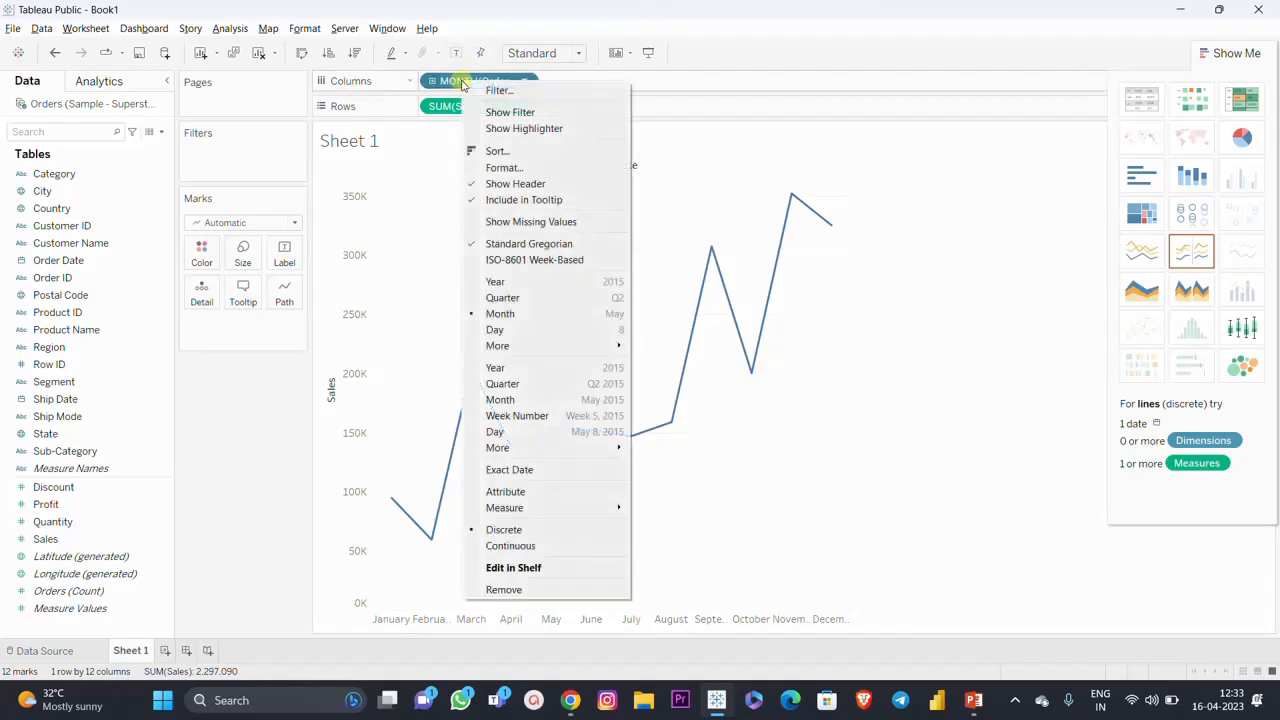
pyautogui.click(590, 399)
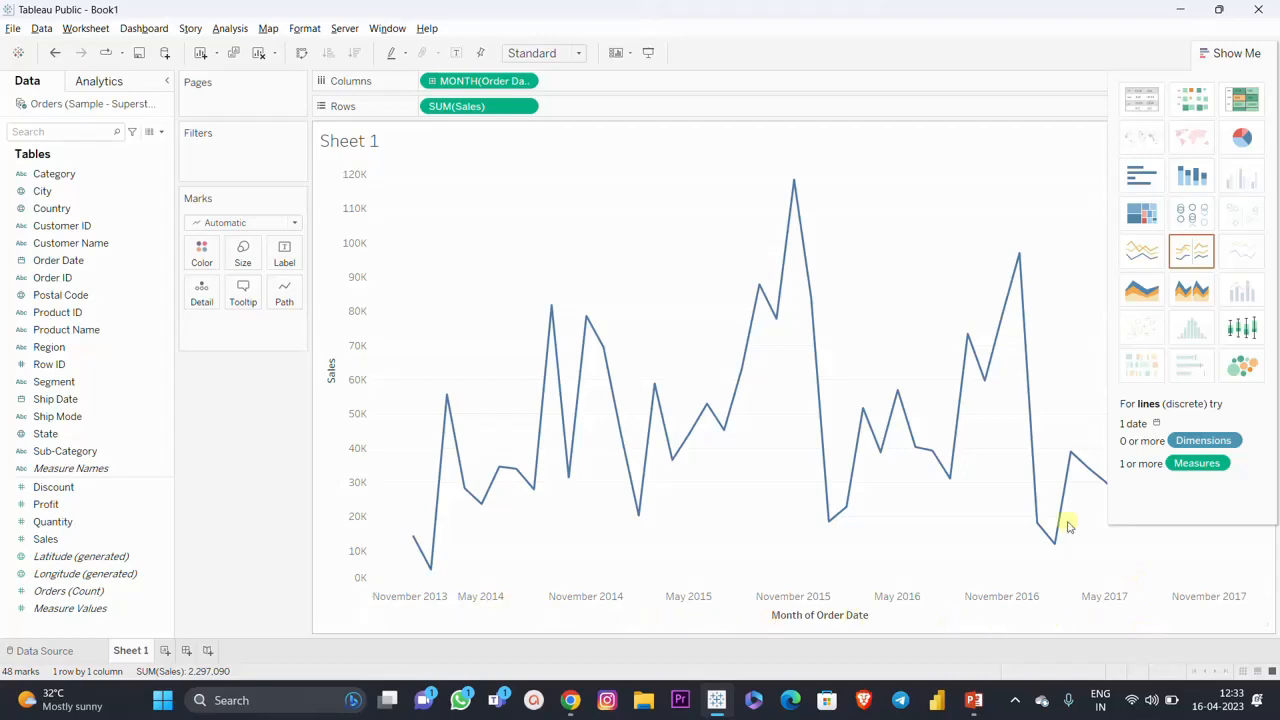
pyautogui.click(1230, 55)
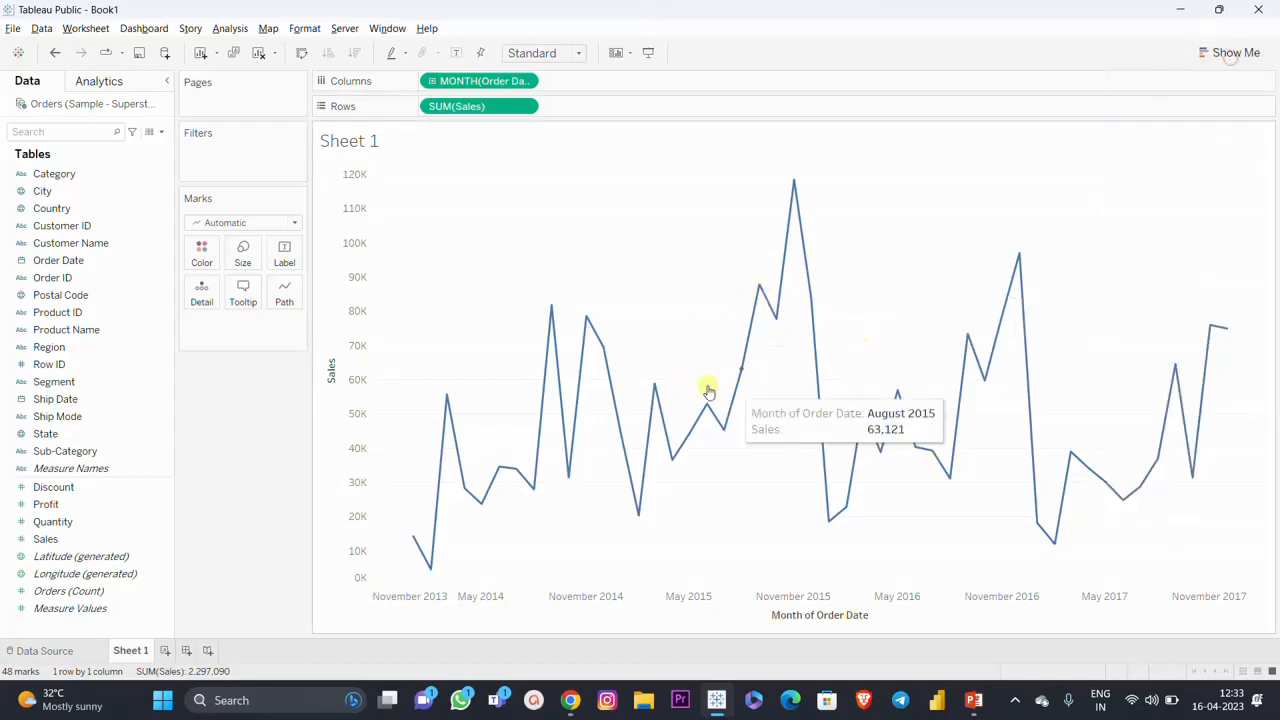
# Switch Order Date to discrete months and back to continuous months, and examine the sales values at the line's peaks and lows.
pyautogui.rightClick(495, 82)
pyautogui.click(540, 297)
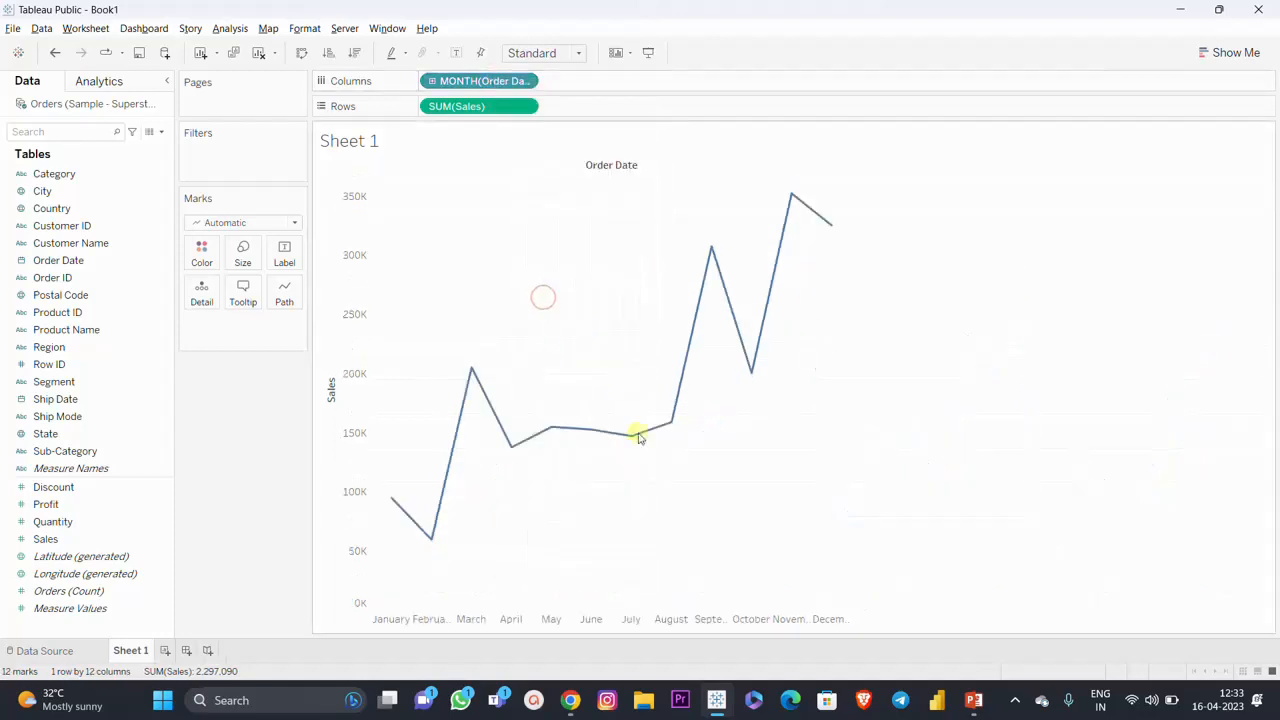
pyautogui.rightClick(471, 81)
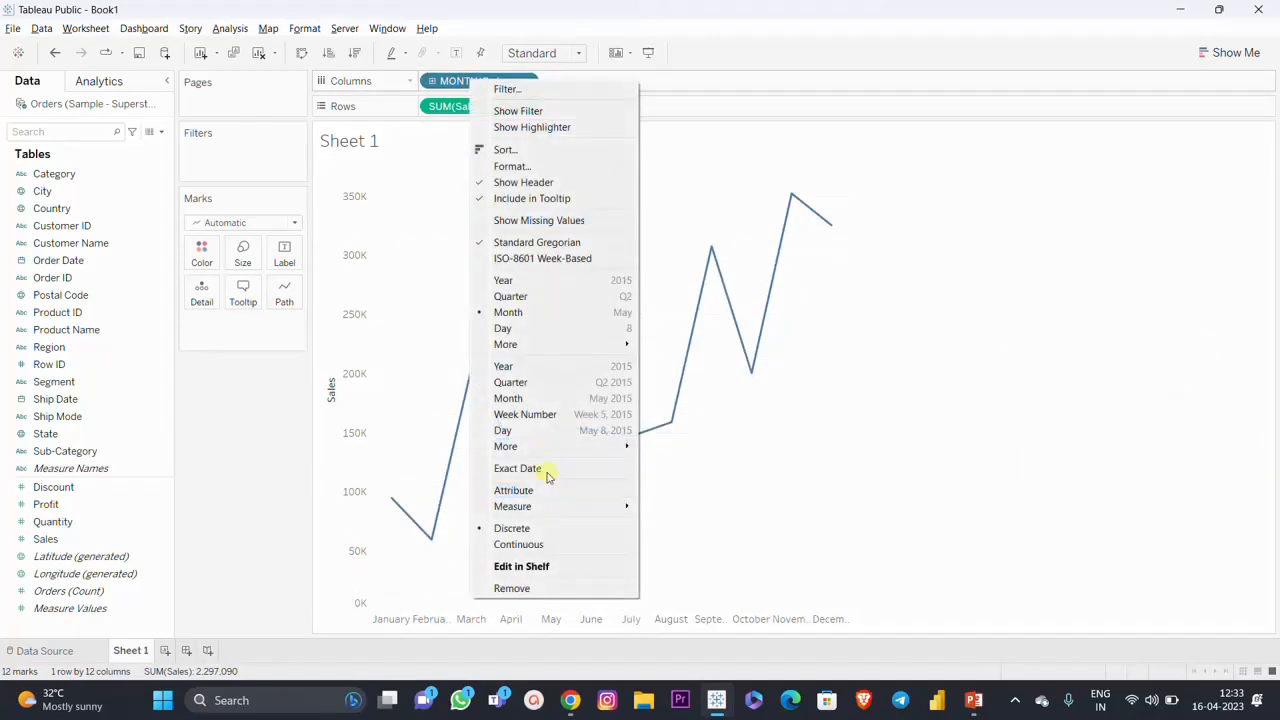
pyautogui.click(548, 399)
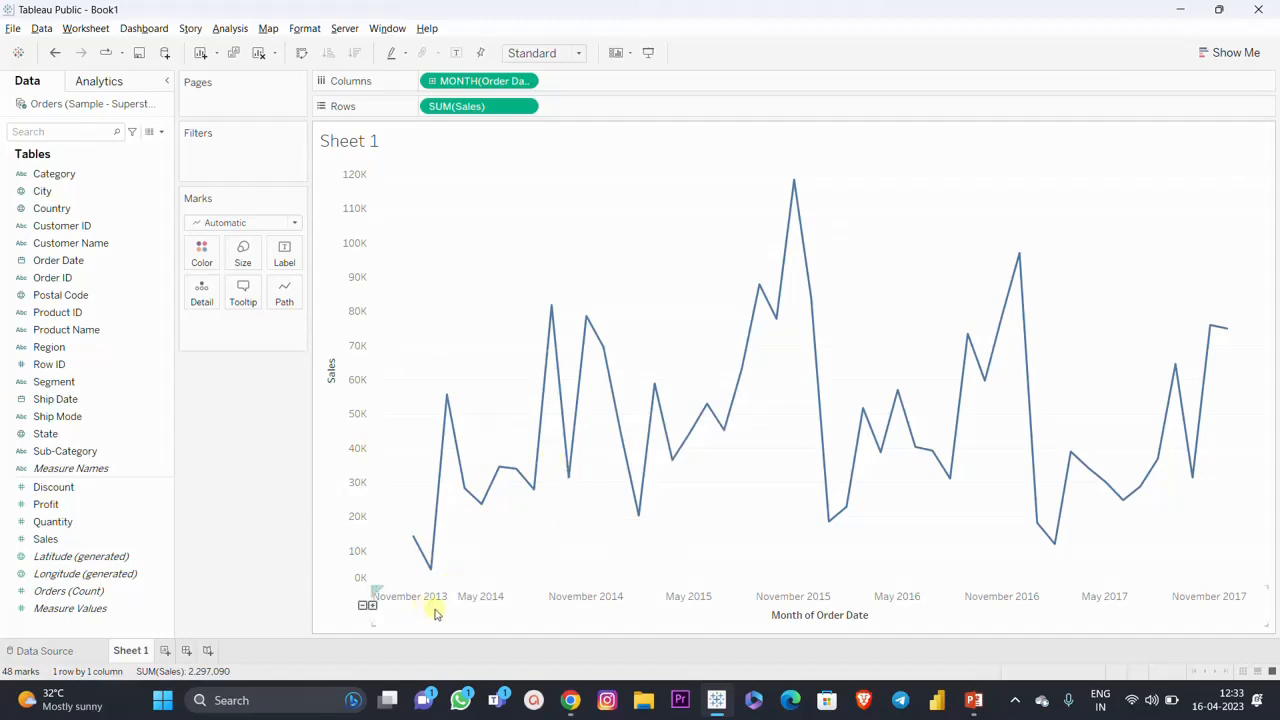
pyautogui.moveTo(639, 515)
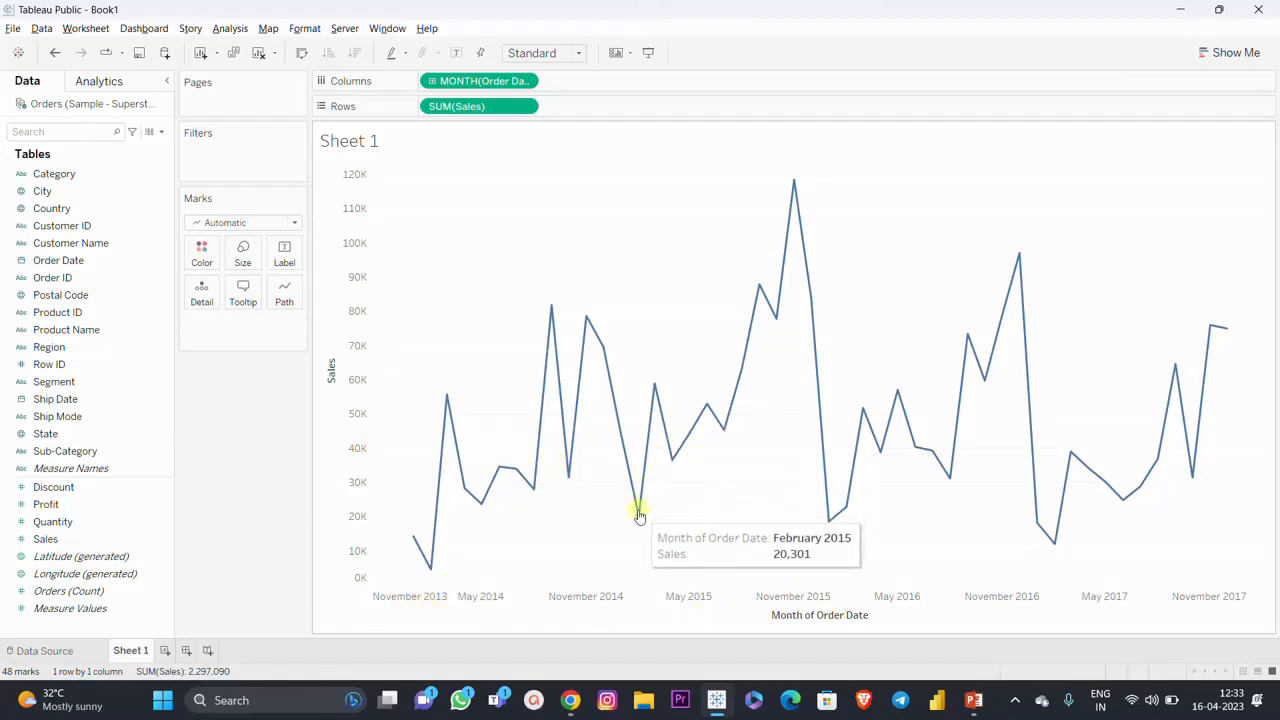
pyautogui.moveTo(706, 409)
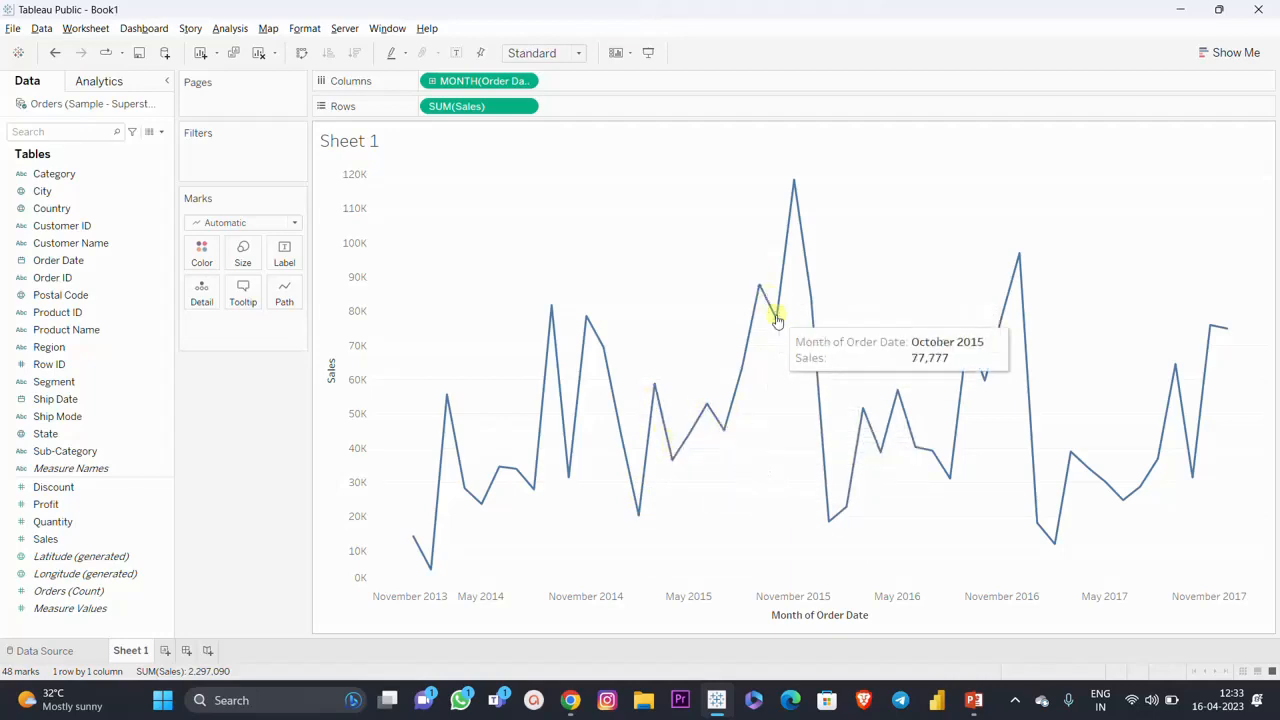
pyautogui.moveTo(828, 525)
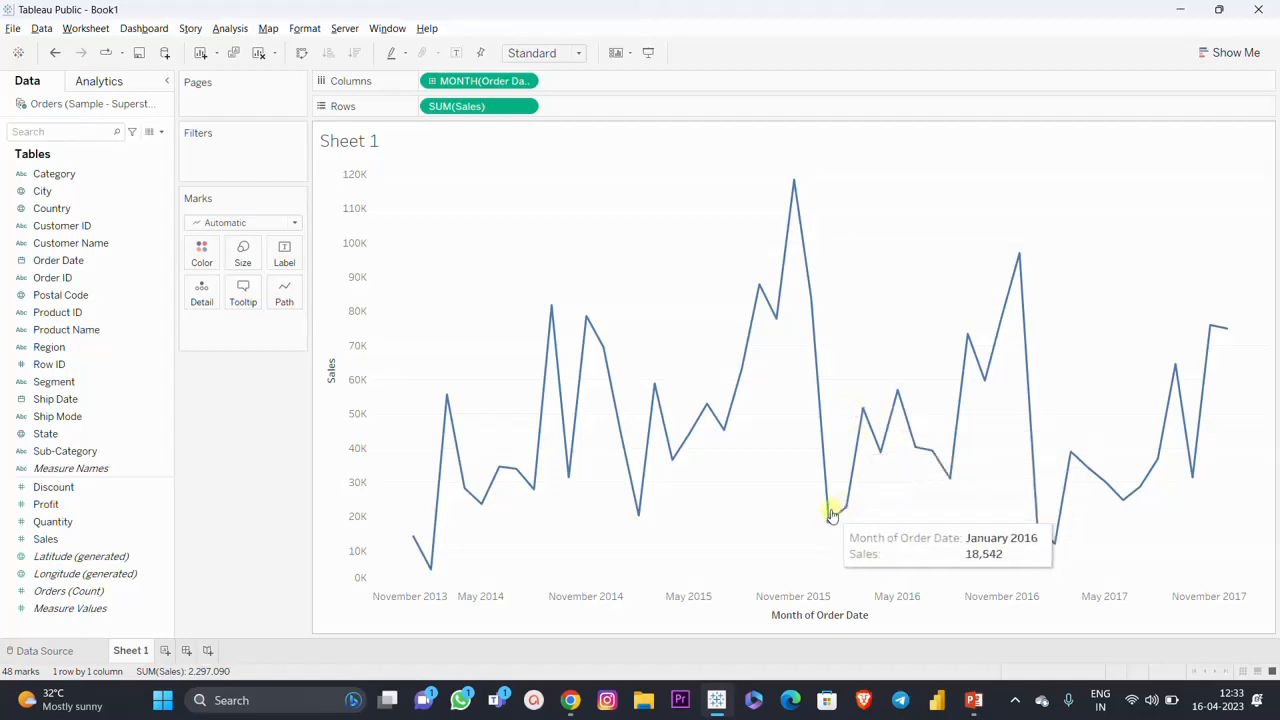
pyautogui.moveTo(792, 184)
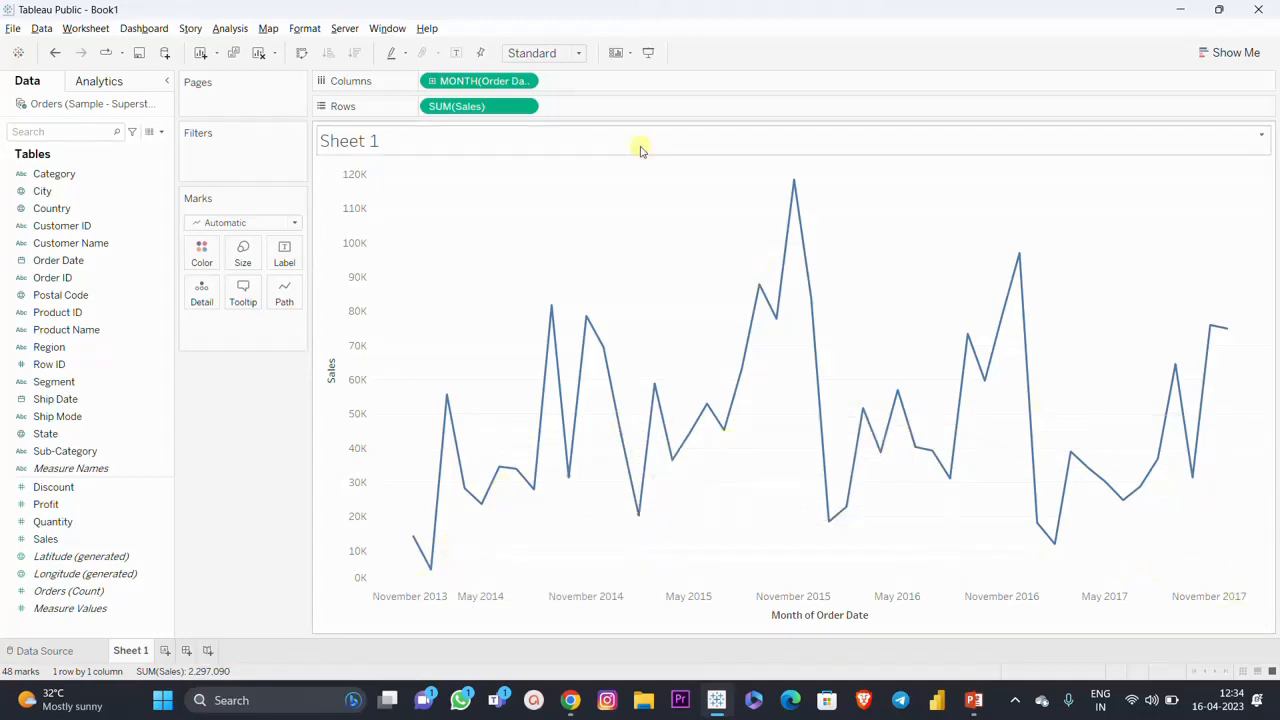
# Show Order Date as discrete months so that sales are combined across all years.
pyautogui.rightClick(497, 84)
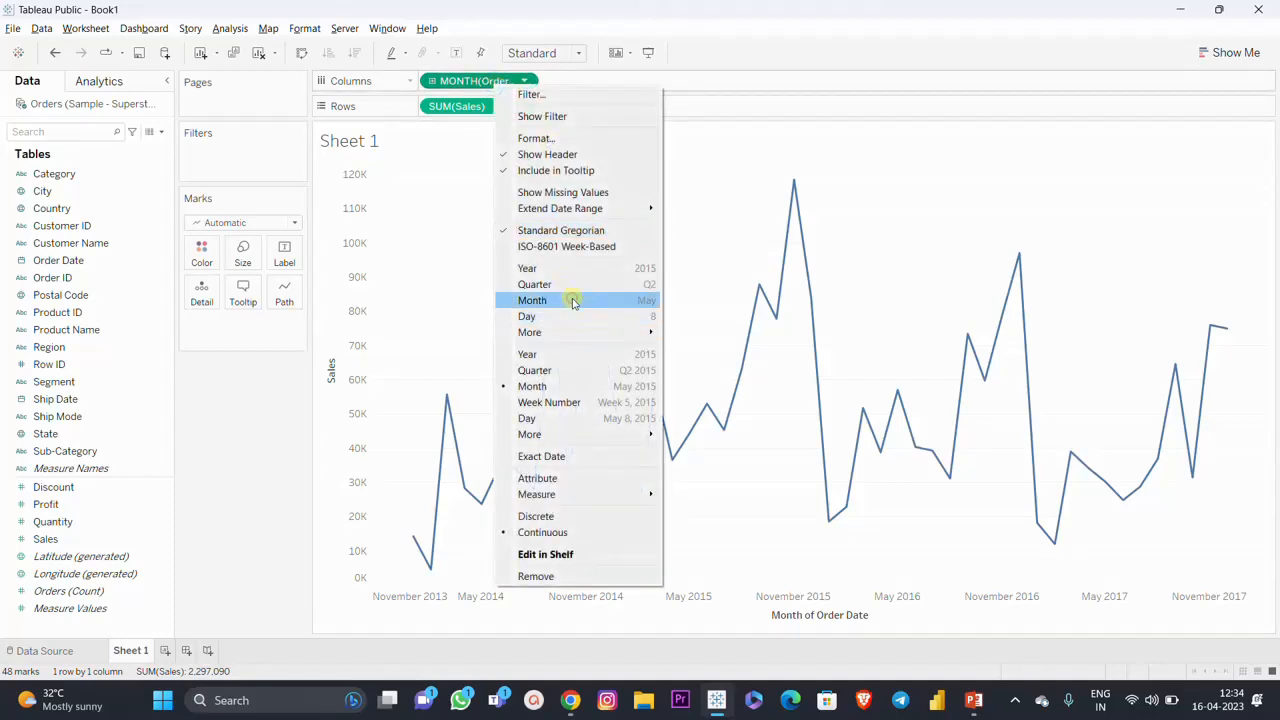
pyautogui.click(572, 300)
pyautogui.moveTo(837, 231)
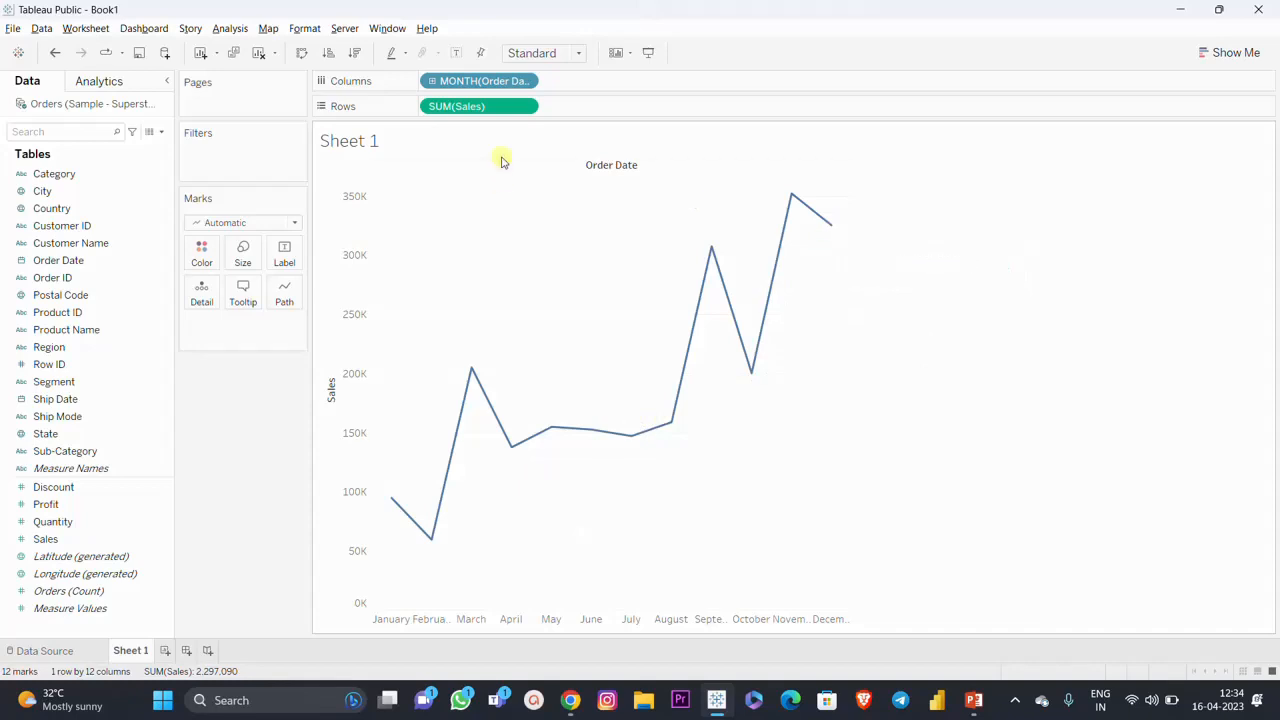
# Set Order Date to continuous months and apply the suggested discrete lines chart.
pyautogui.rightClick(495, 82)
pyautogui.click(557, 398)
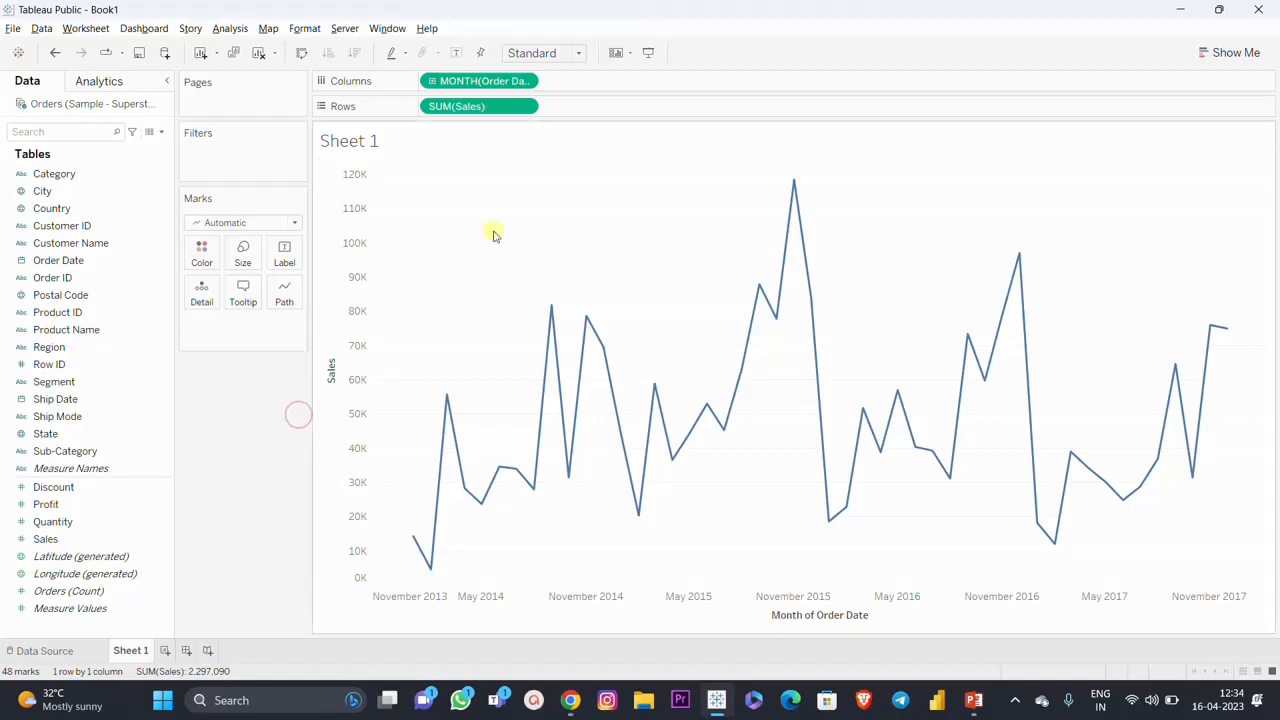
pyautogui.click(1233, 52)
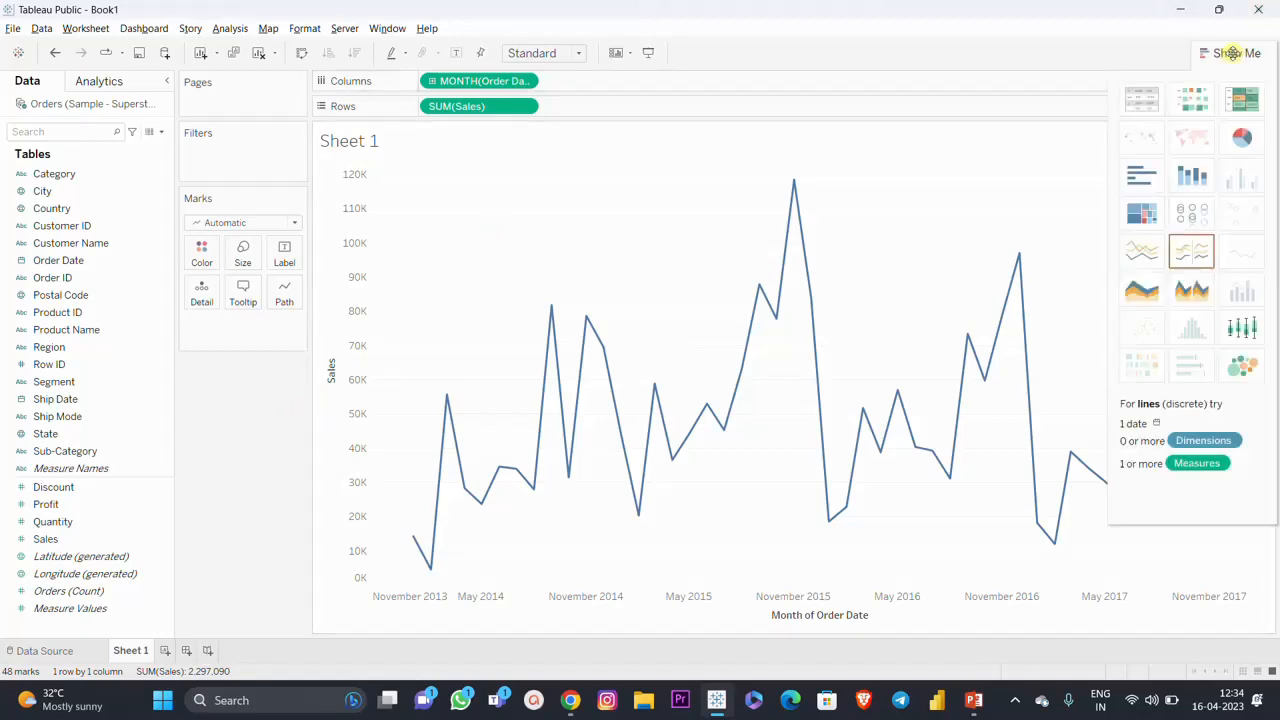
pyautogui.click(1190, 258)
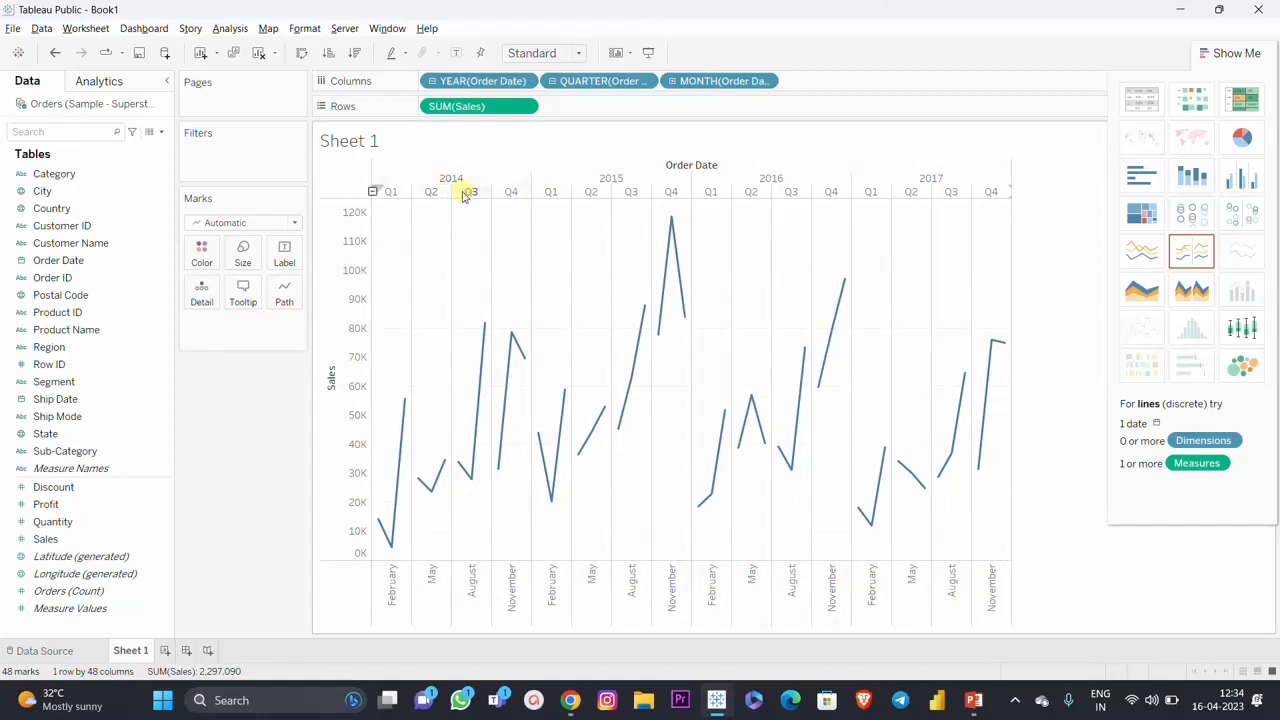
# Drill the Order Date hierarchy down from month to day and collapse it back to the year level.
pyautogui.click(672, 82)
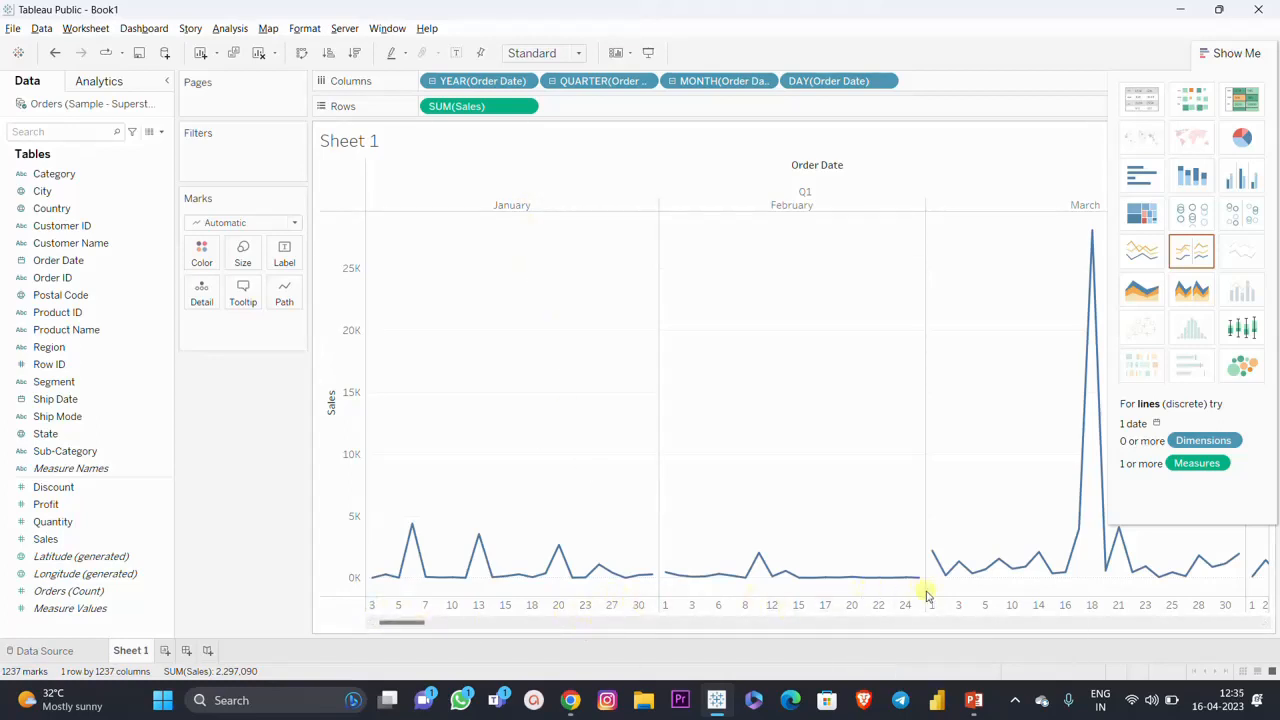
pyautogui.moveTo(437, 625); pyautogui.dragTo(374, 625)
pyautogui.click(434, 82)
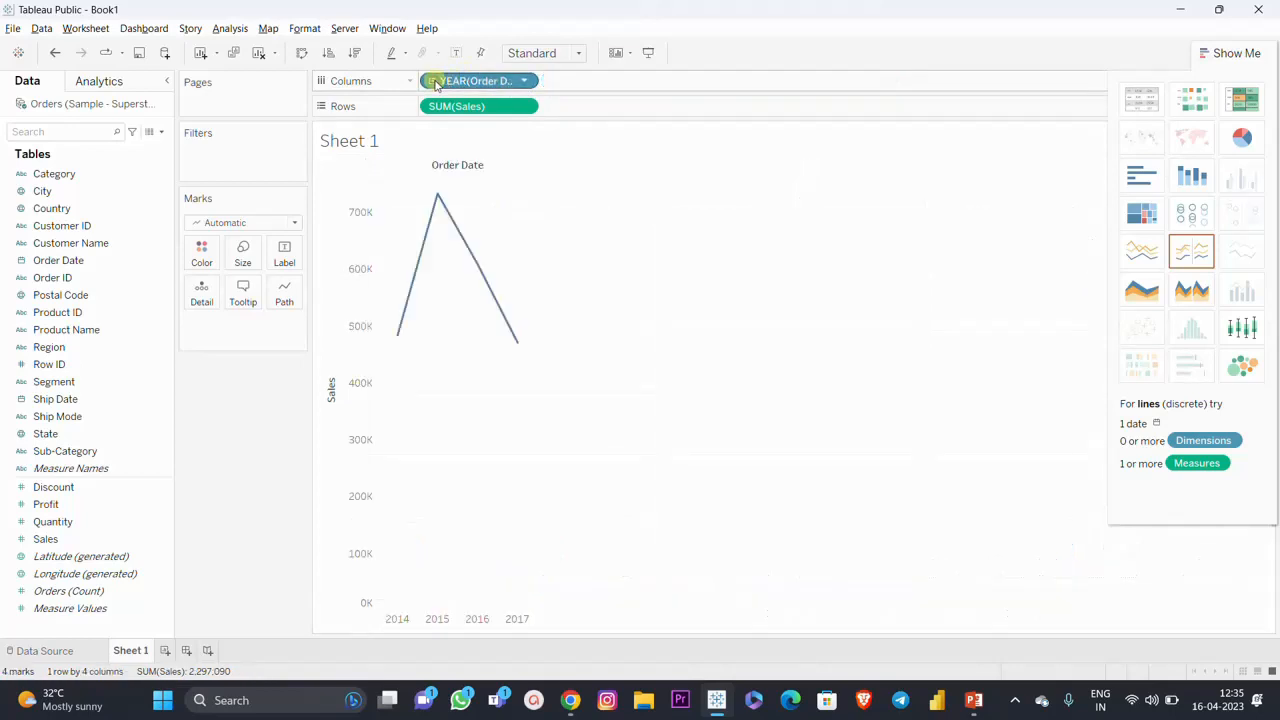
pyautogui.moveTo(443, 203)
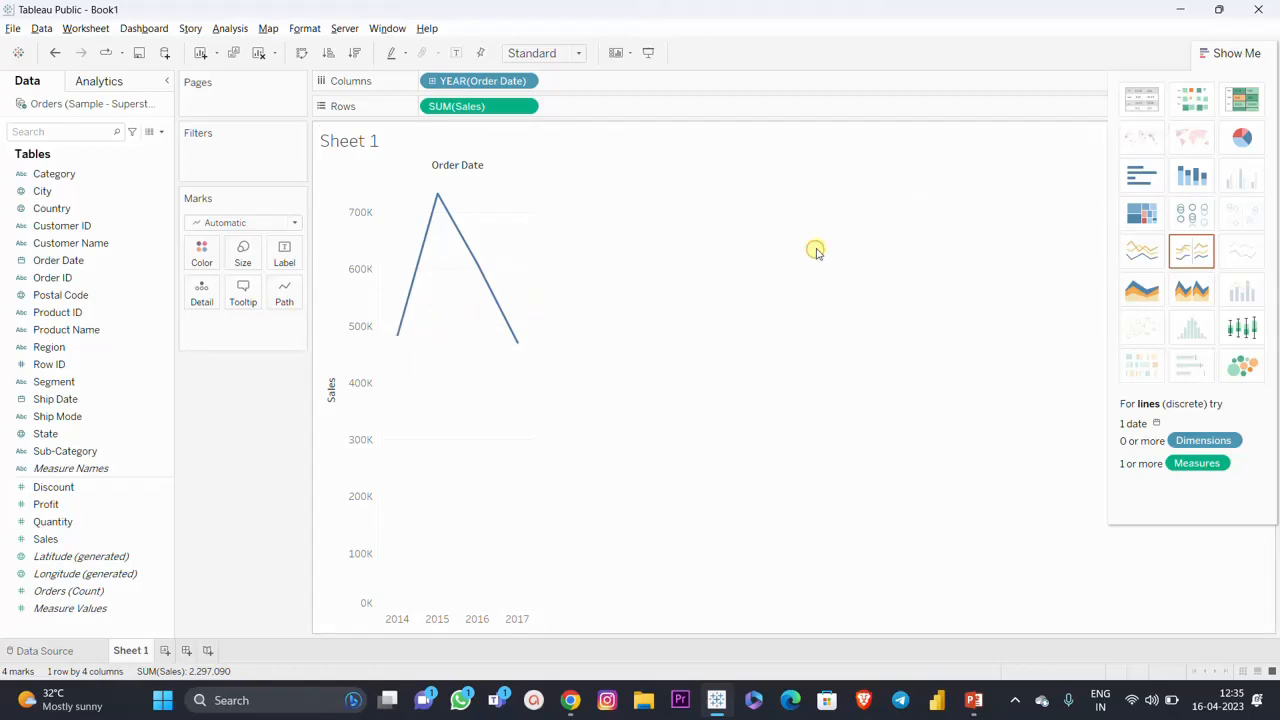
# Clear the sheet and place Order Date on Columns as the continuous MONTH(Order Date) field.
pyautogui.hotkey('alt', 'shift', 'BackSpace')
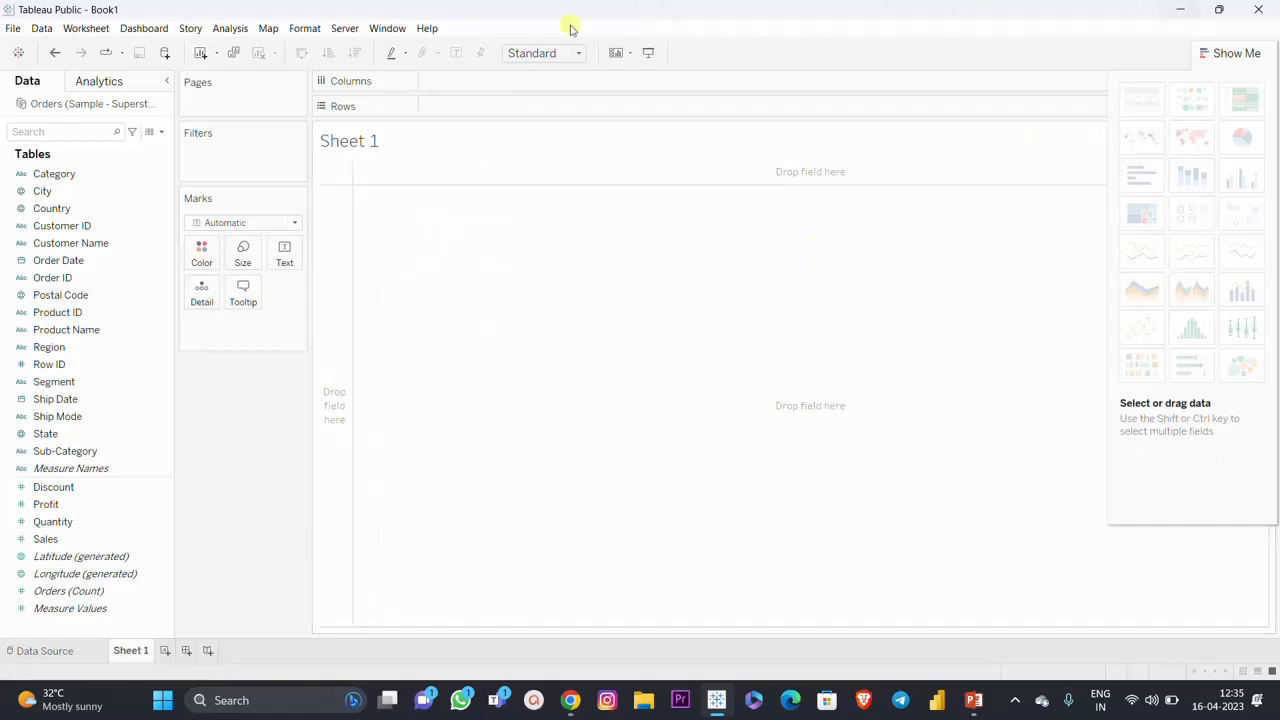
pyautogui.click(45, 262)
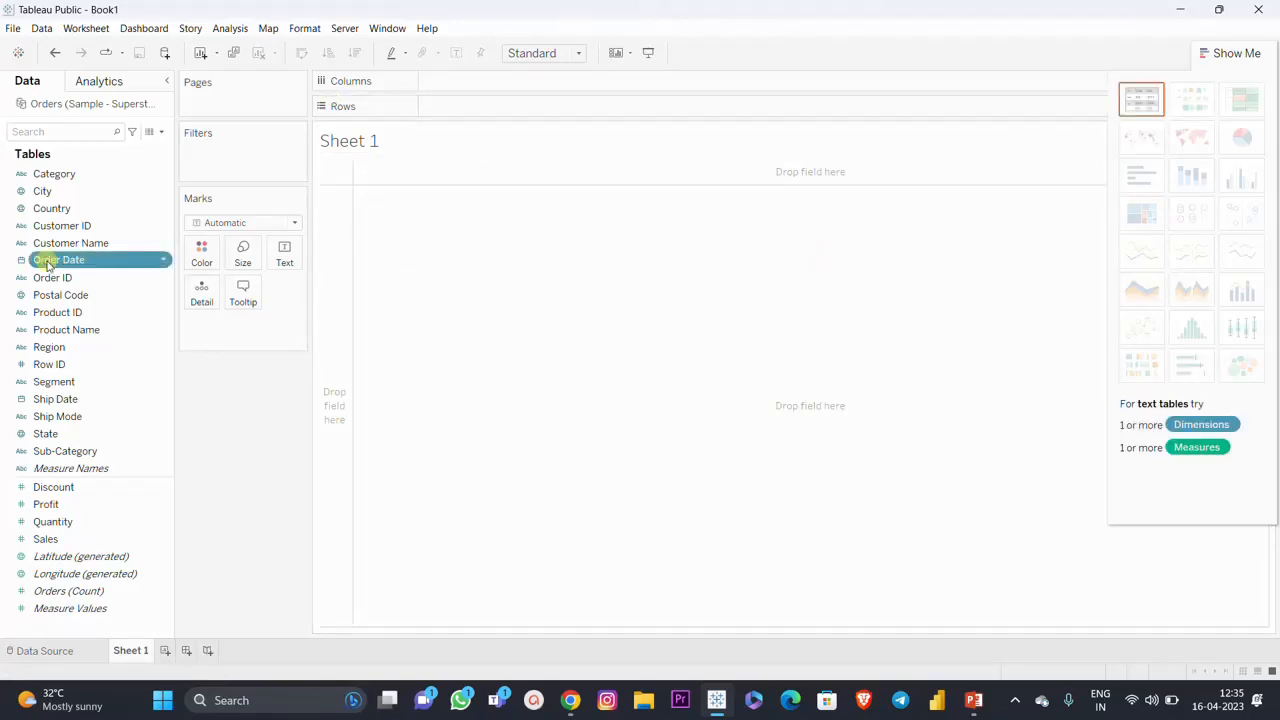
pyautogui.moveTo(60, 262); pyautogui.dragTo(25, 210)
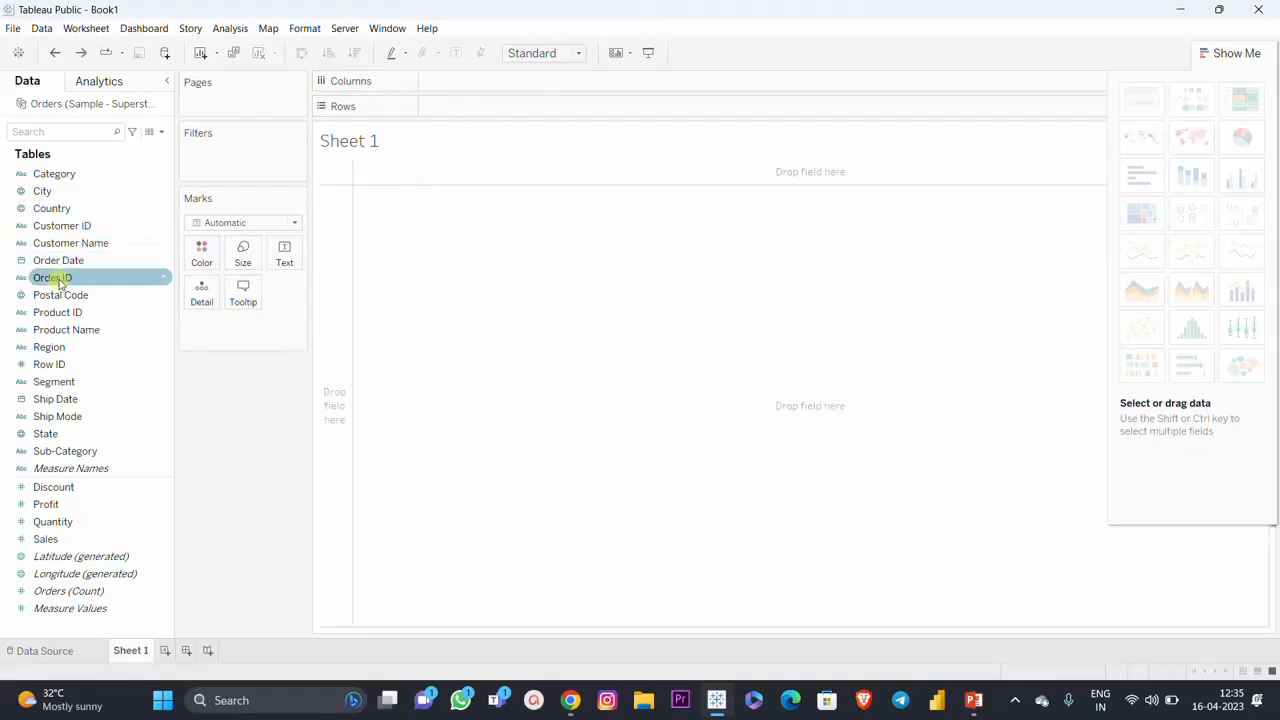
pyautogui.moveTo(55, 279); pyautogui.dragTo(478, 87)
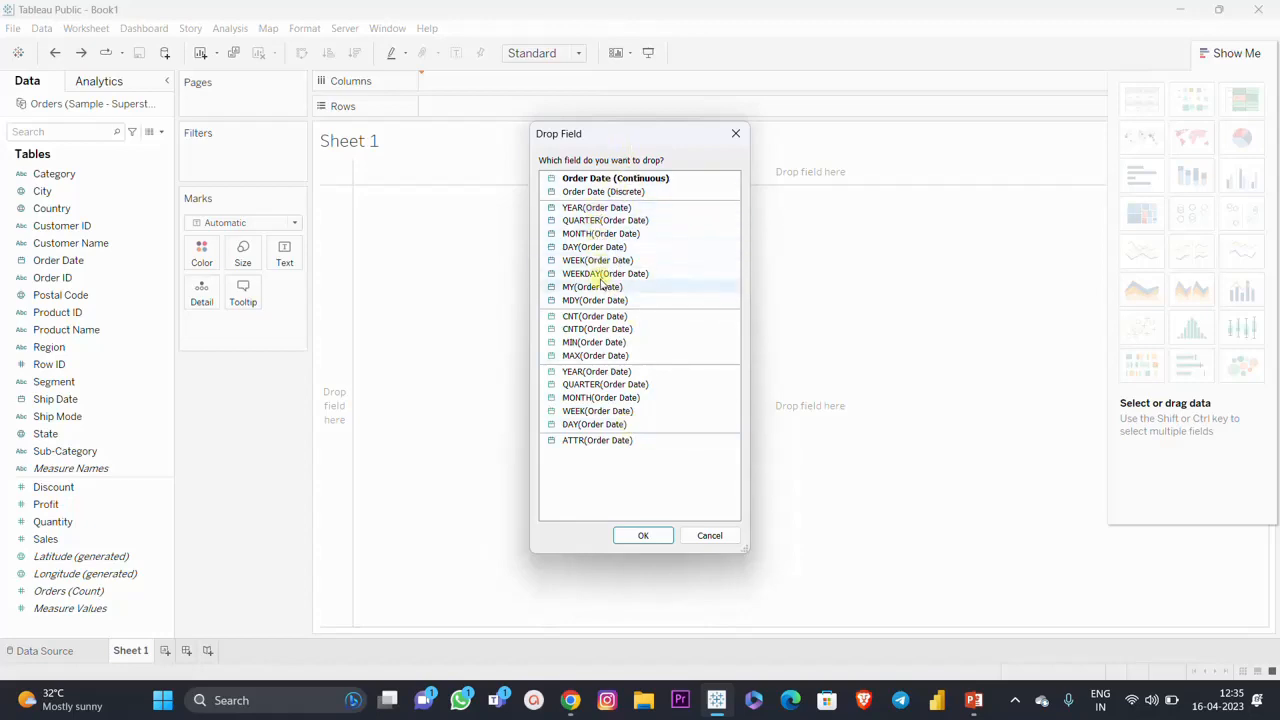
pyautogui.click(609, 398)
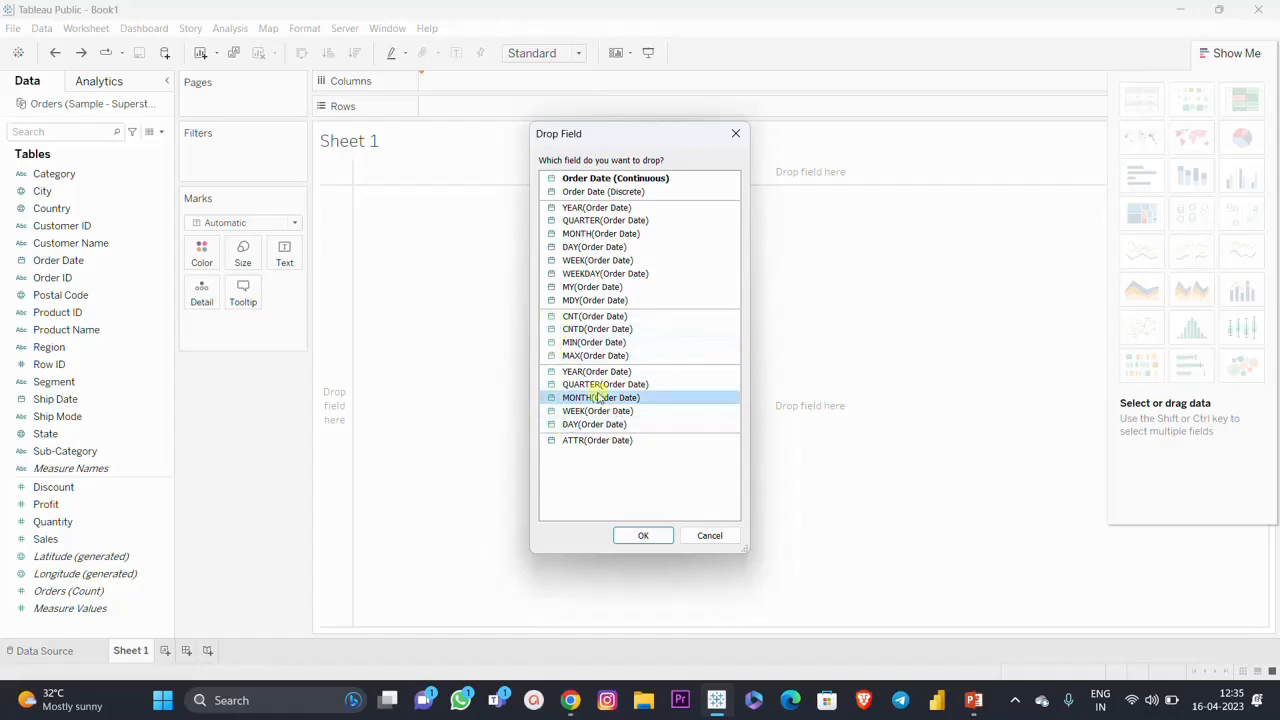
pyautogui.click(643, 536)
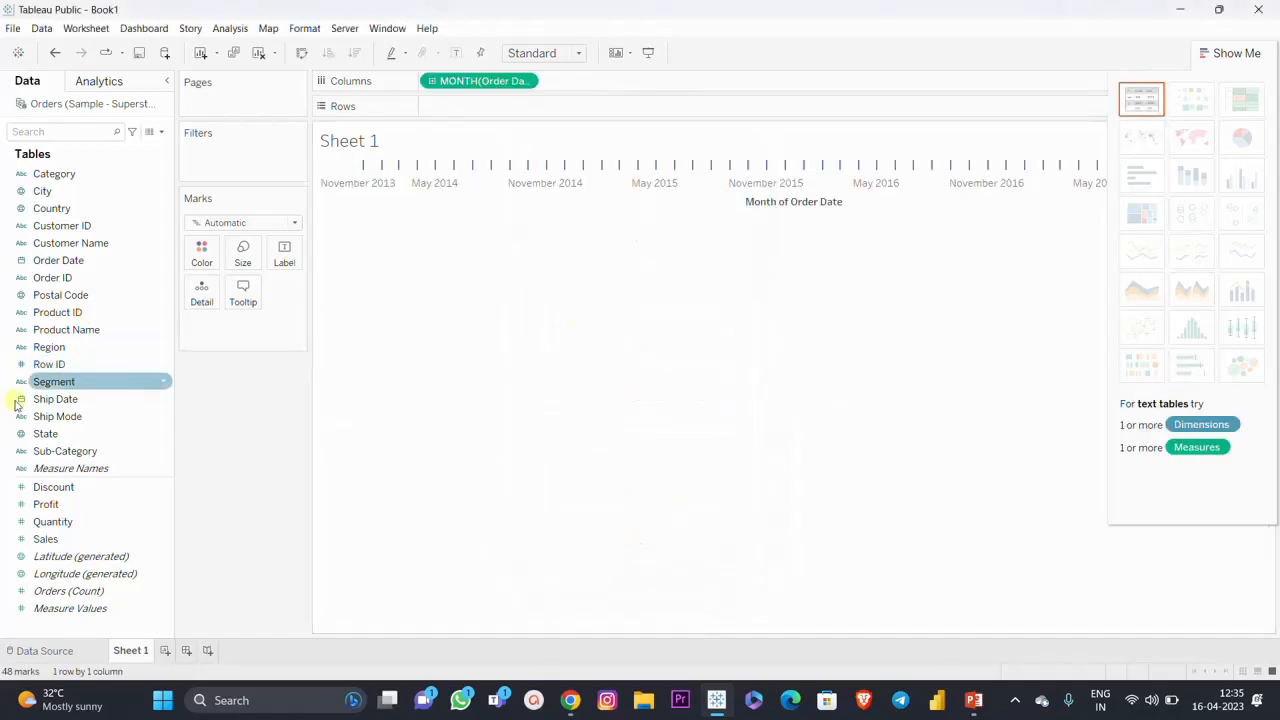
# Add Sales to Rows to plot the monthly sales line, and hide the chart suggestions.
pyautogui.click(67, 540)
pyautogui.moveTo(49, 541)
pyautogui.mouseDown()
pyautogui.moveTo(266, 335)
pyautogui.moveTo(423, 137)
pyautogui.moveTo(462, 112)
pyautogui.mouseUp()
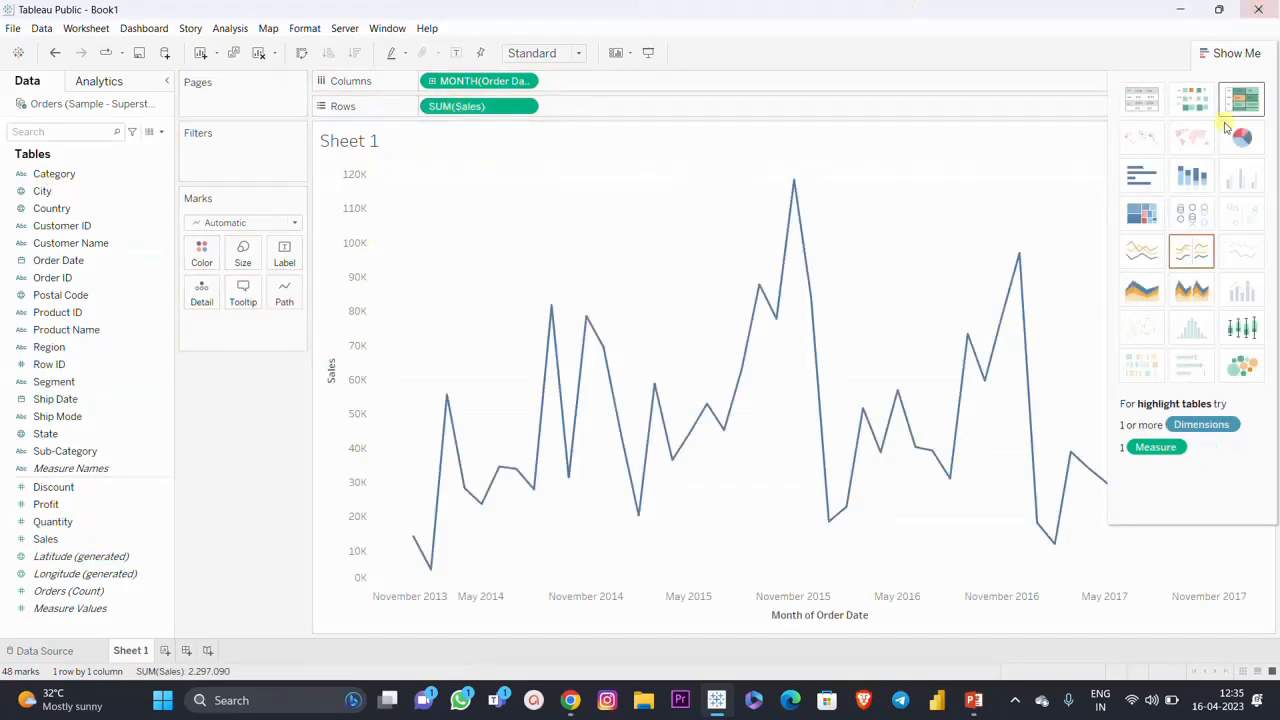
pyautogui.click(1236, 53)
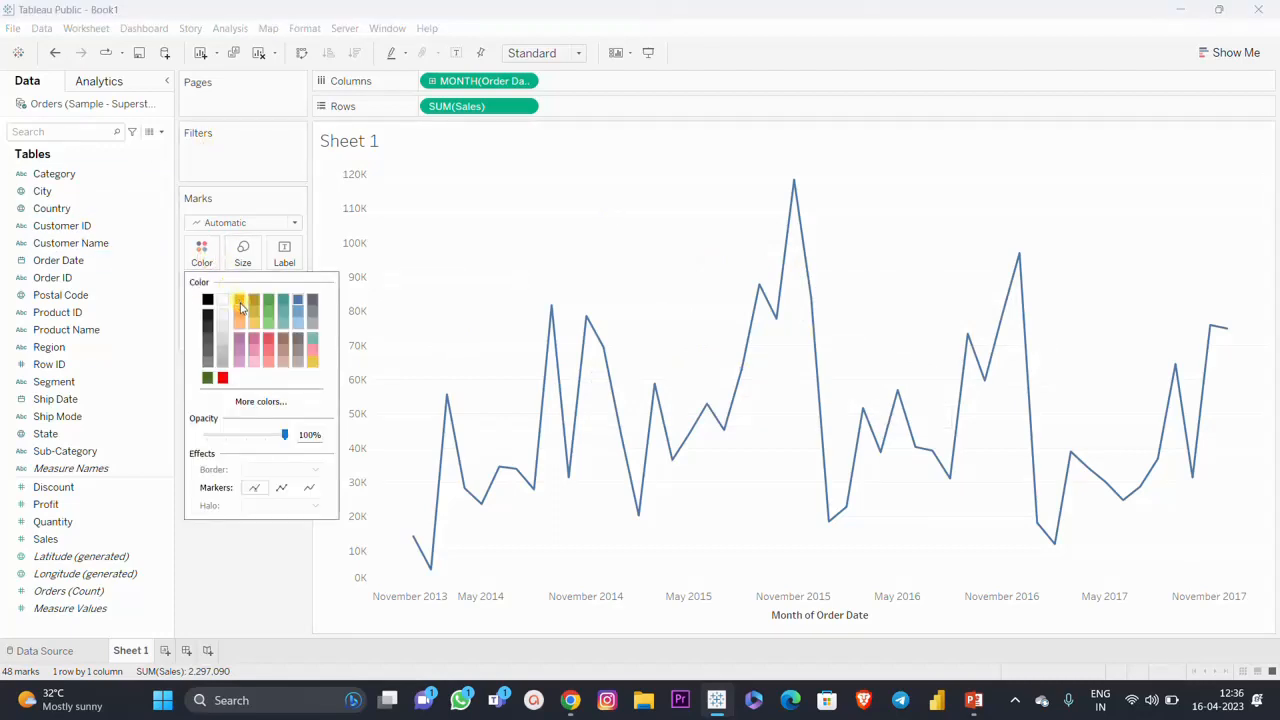
# Change the color of the sales line to orange.
pyautogui.click(240, 306)
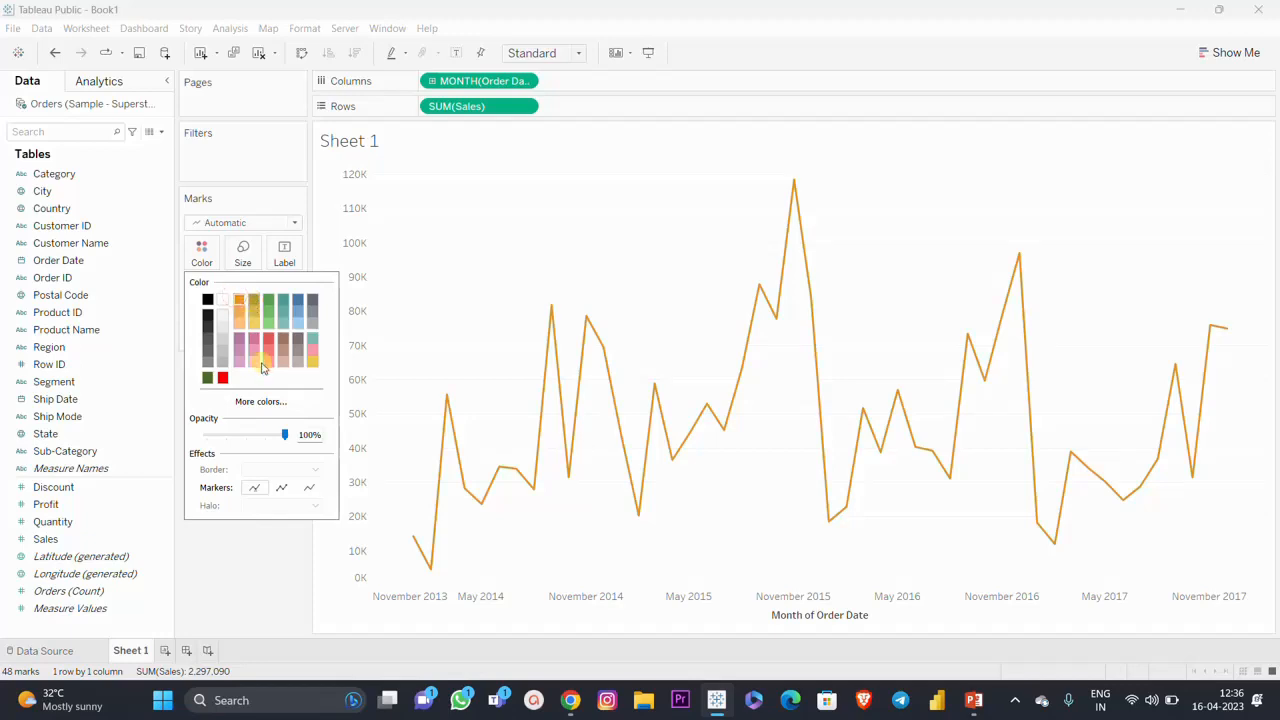
pyautogui.click(246, 590)
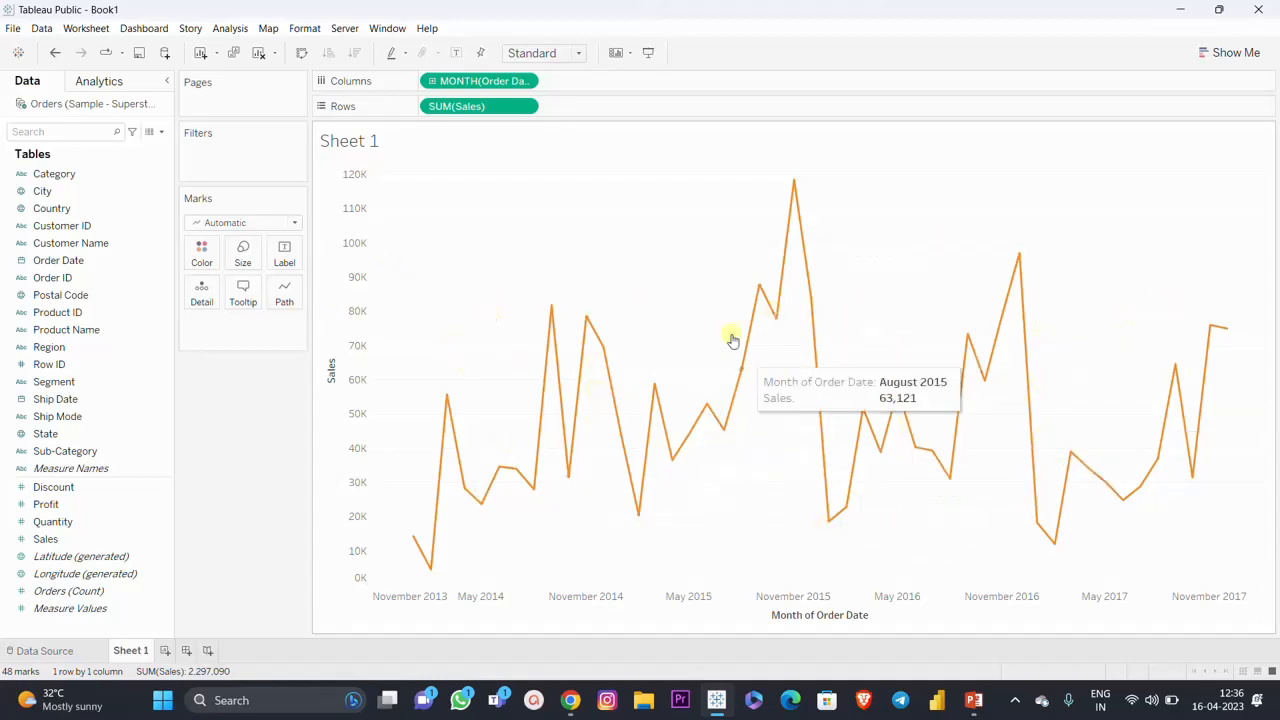
# Set the sales line's path to the Step line type and inspect the November 2015 peak.
pyautogui.click(282, 293)
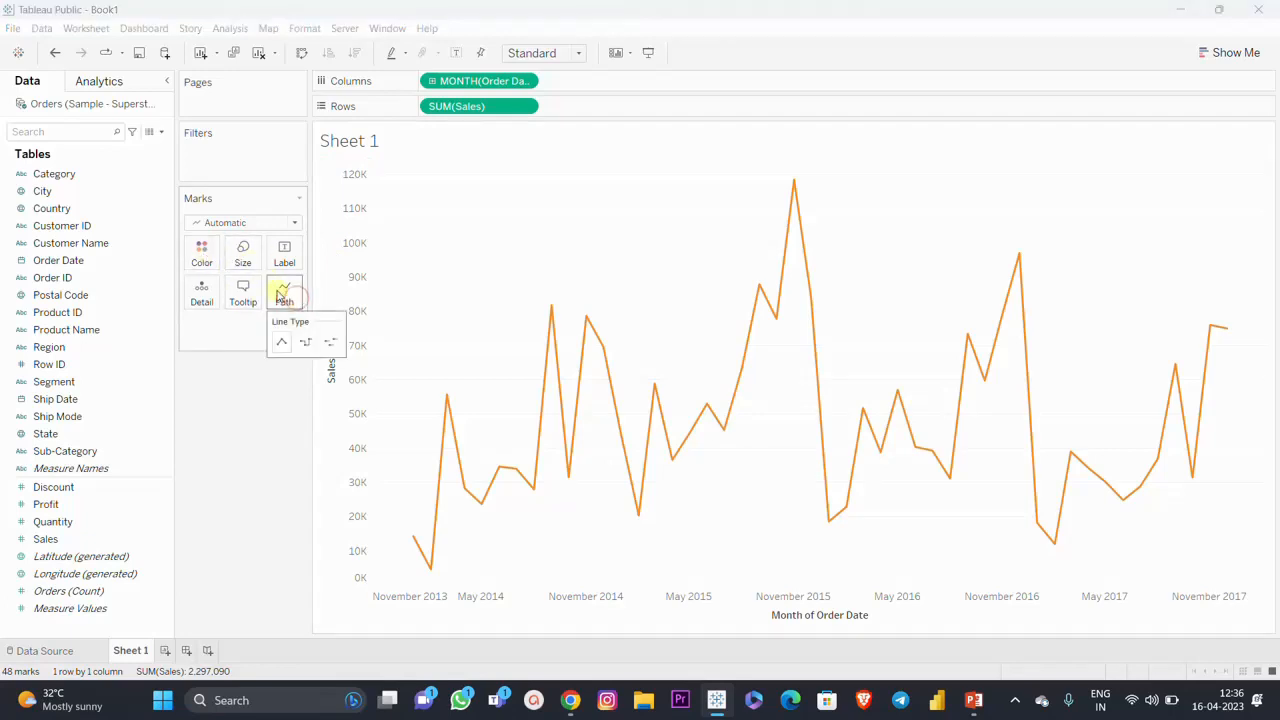
pyautogui.click(306, 345)
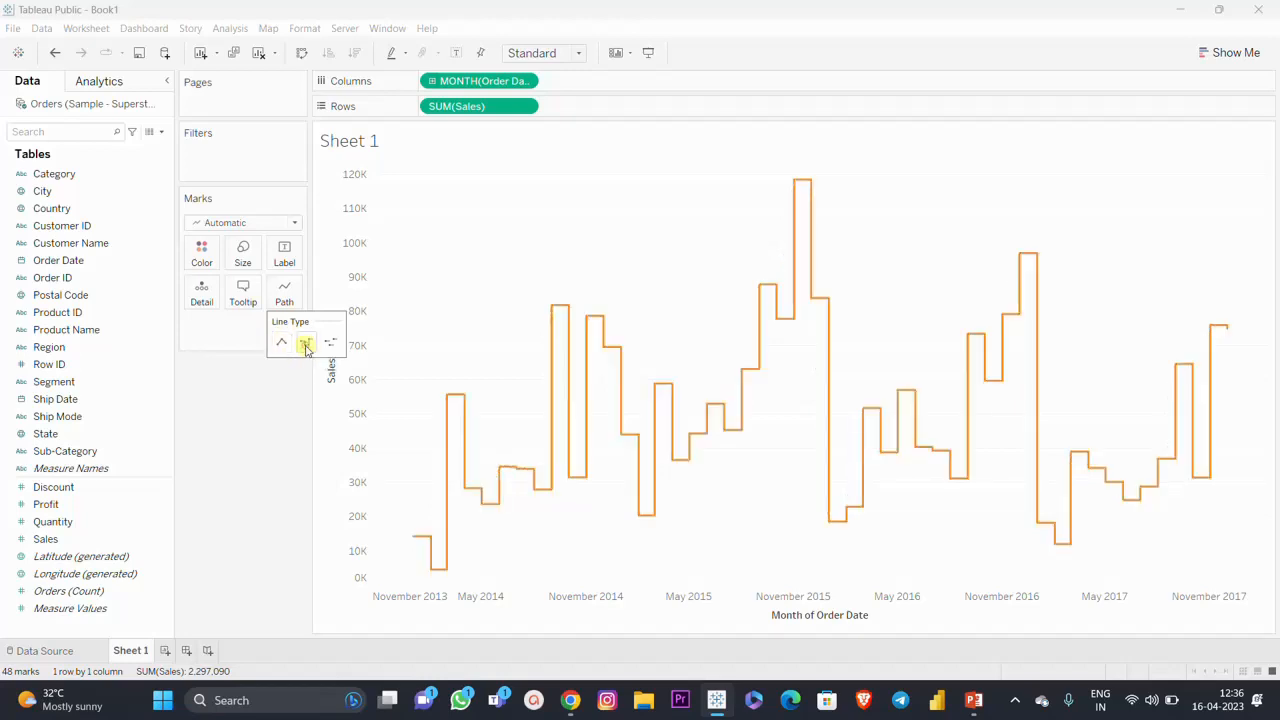
pyautogui.click(264, 458)
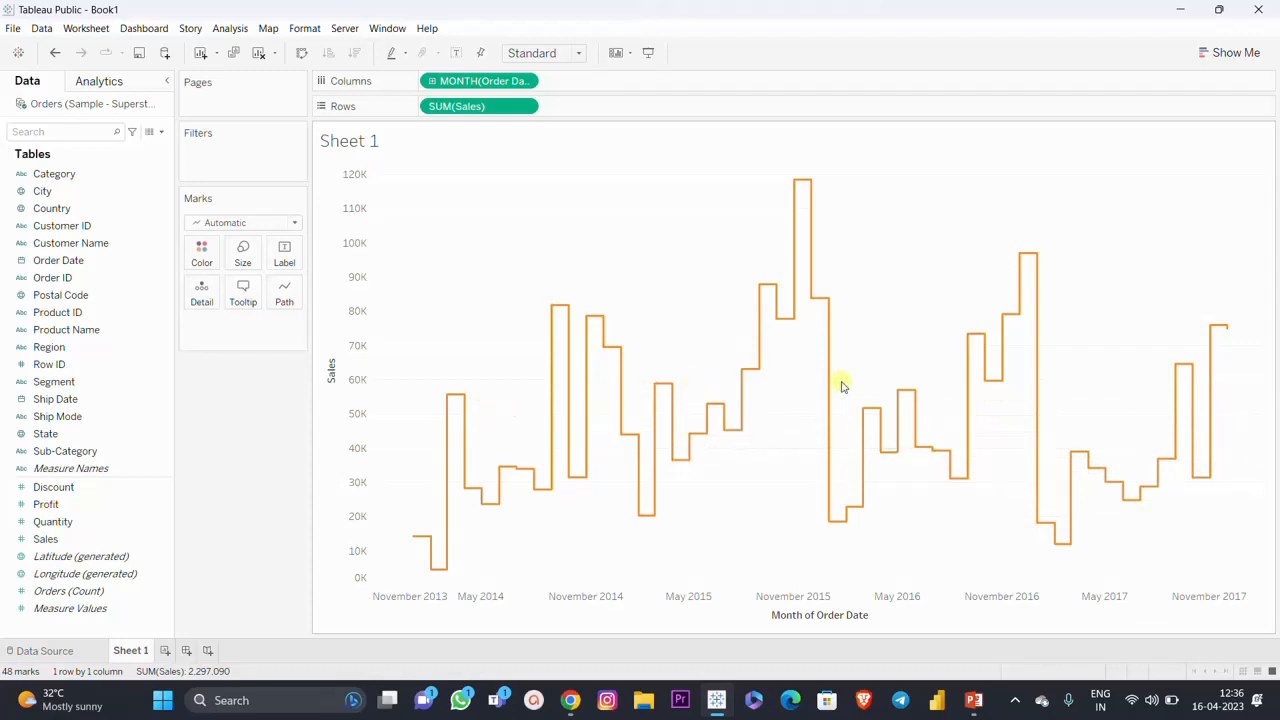
pyautogui.moveTo(796, 186)
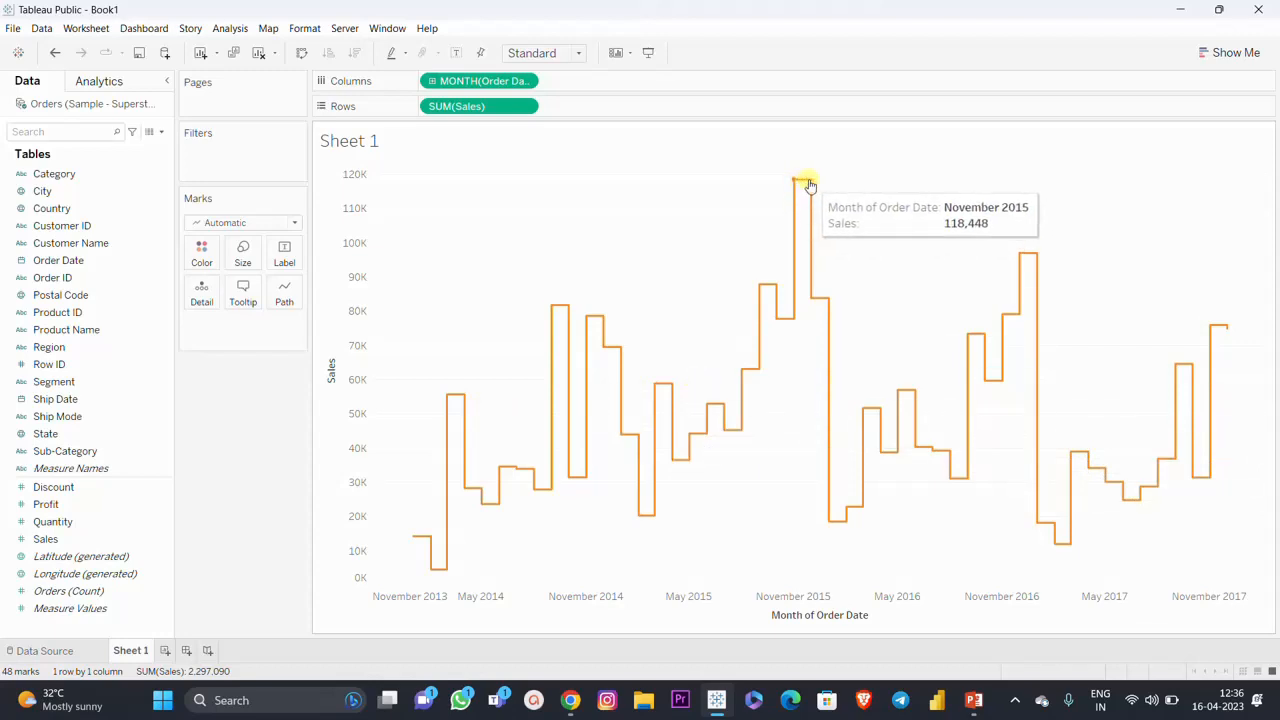
pyautogui.moveTo(828, 510)
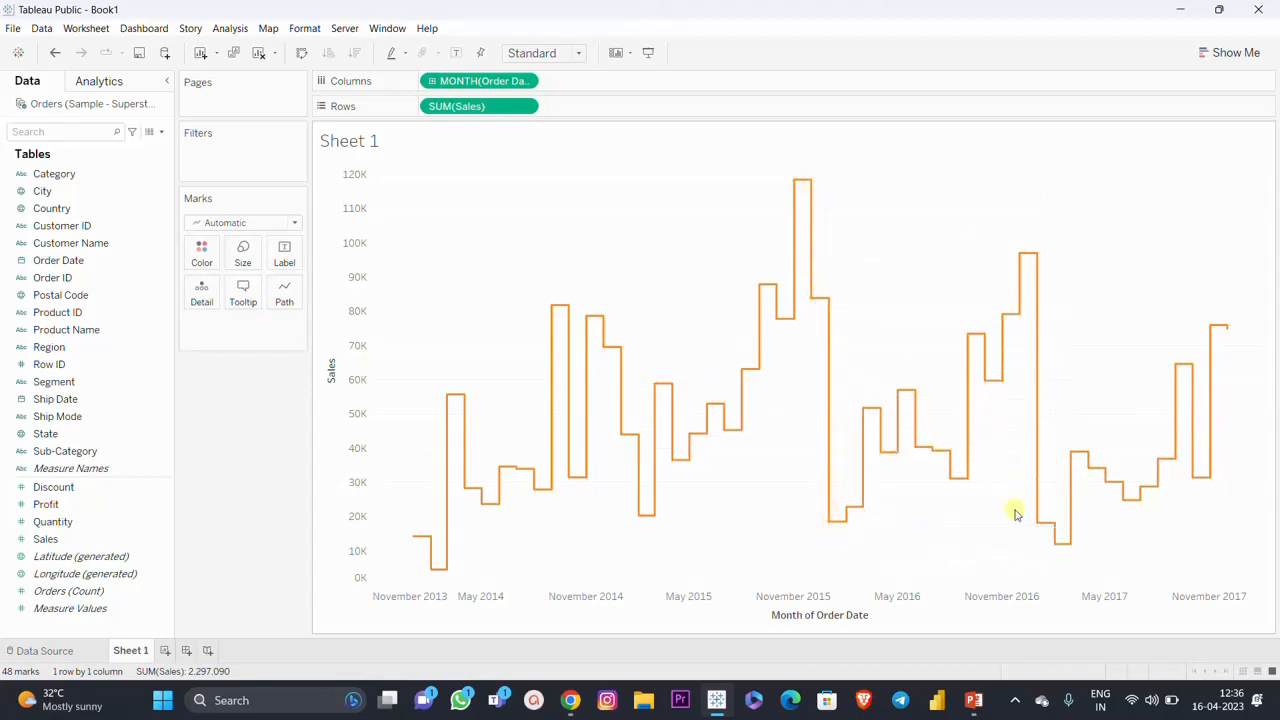
# Change the sales line's path to the Jump line type.
pyautogui.click(286, 297)
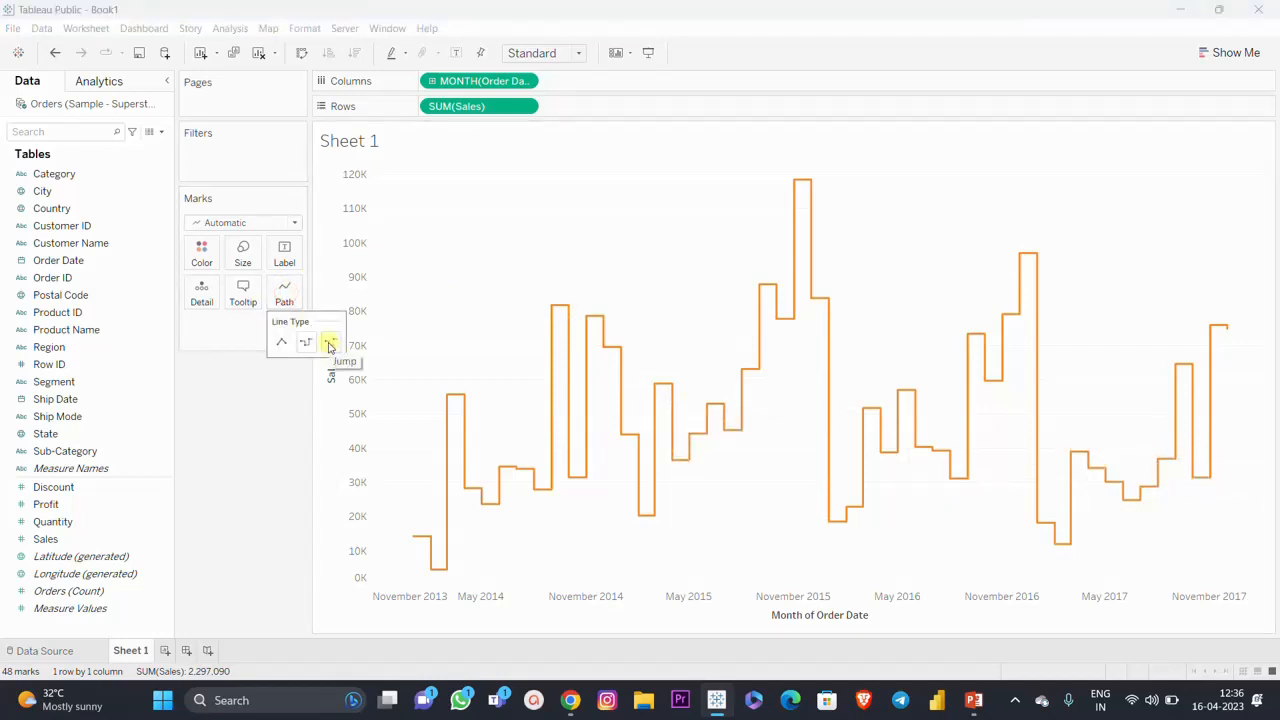
pyautogui.click(329, 343)
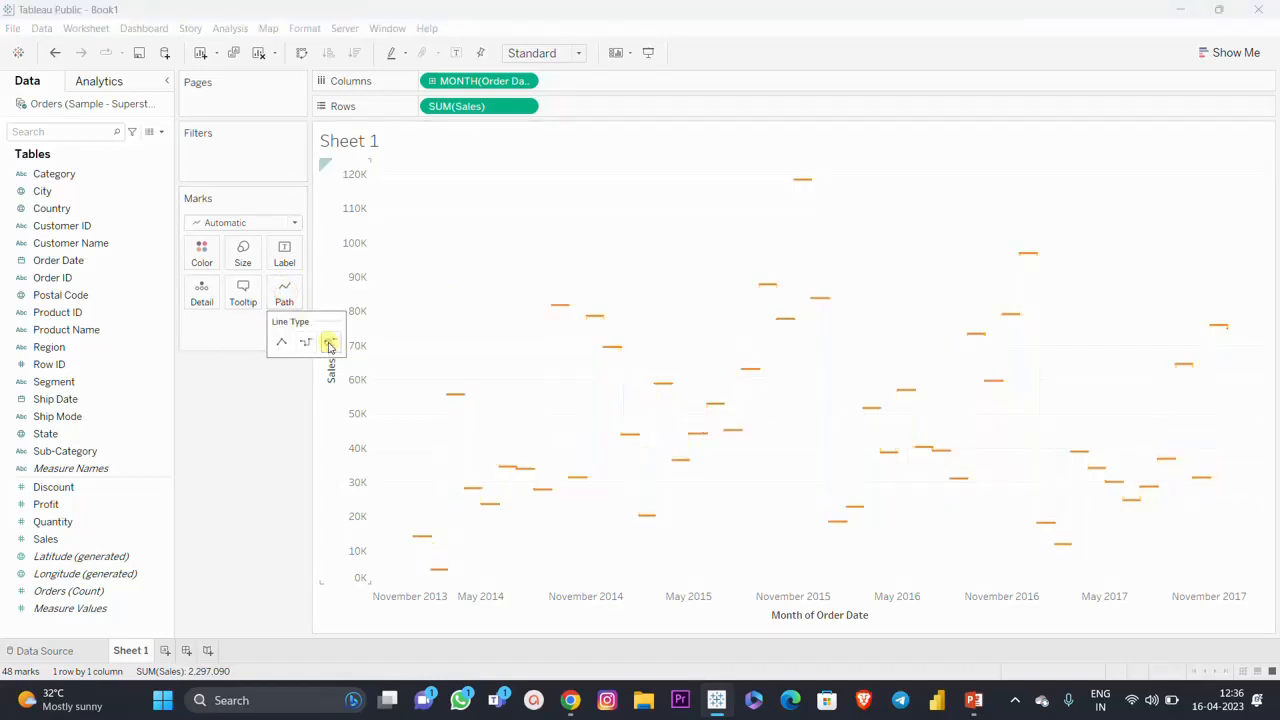
pyautogui.click(219, 447)
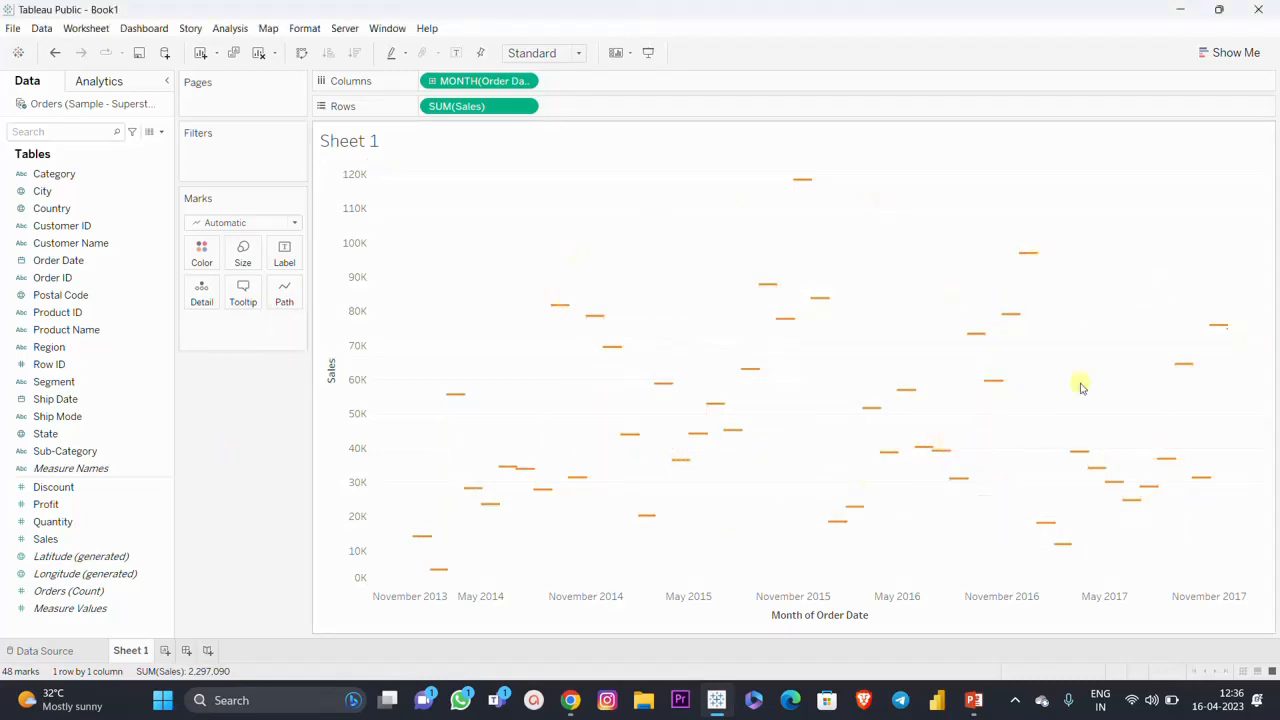
# Alternate the sales line between the Linear and Step line types to compare them, ending on Step.
pyautogui.click(284, 292)
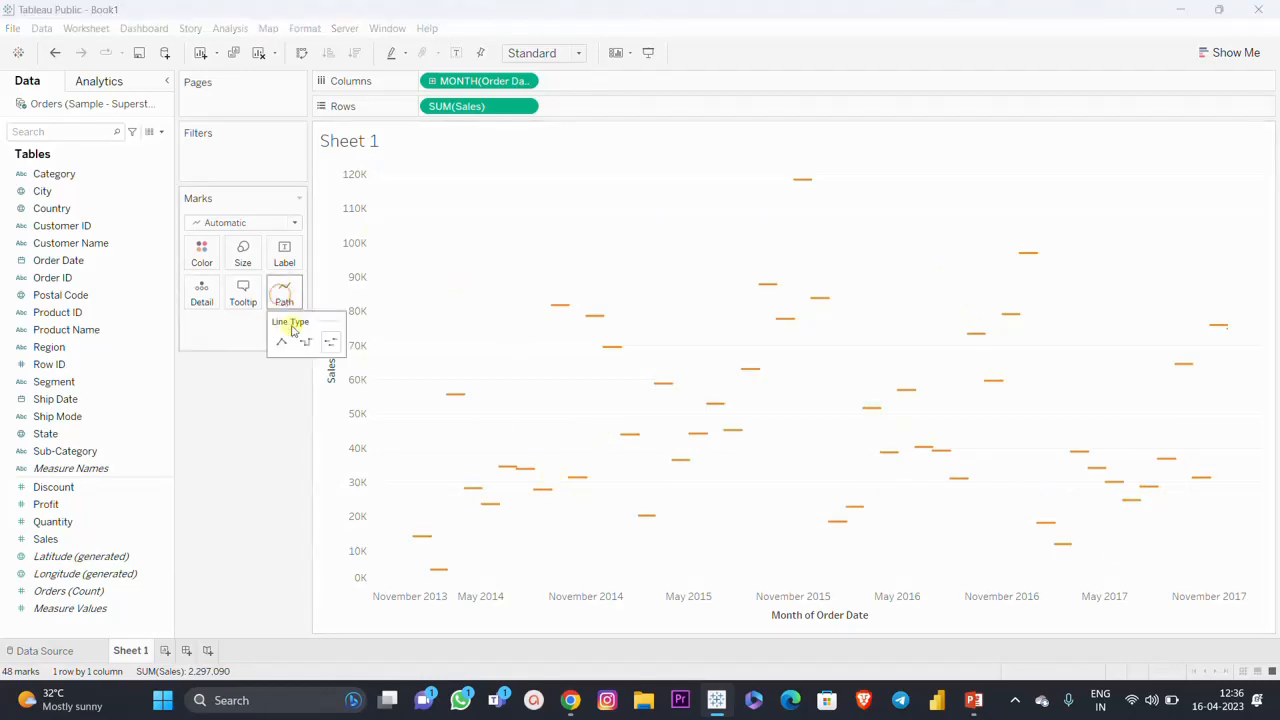
pyautogui.click(283, 345)
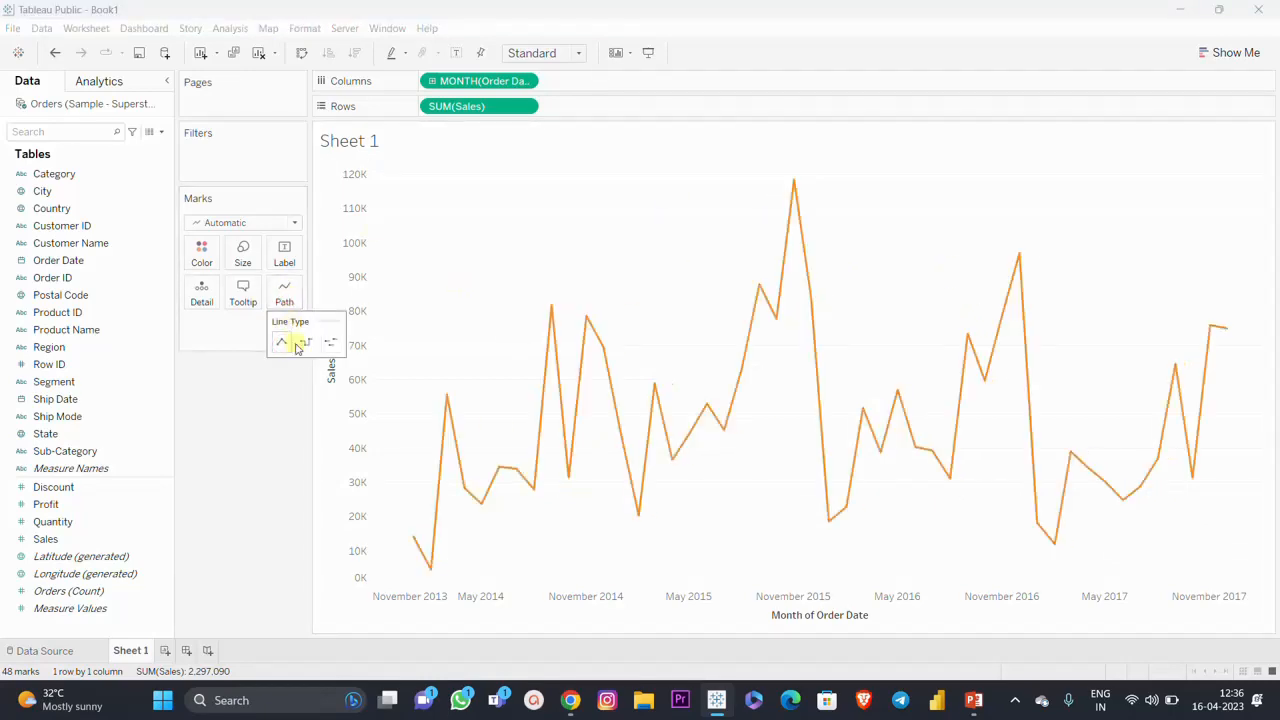
pyautogui.click(306, 345)
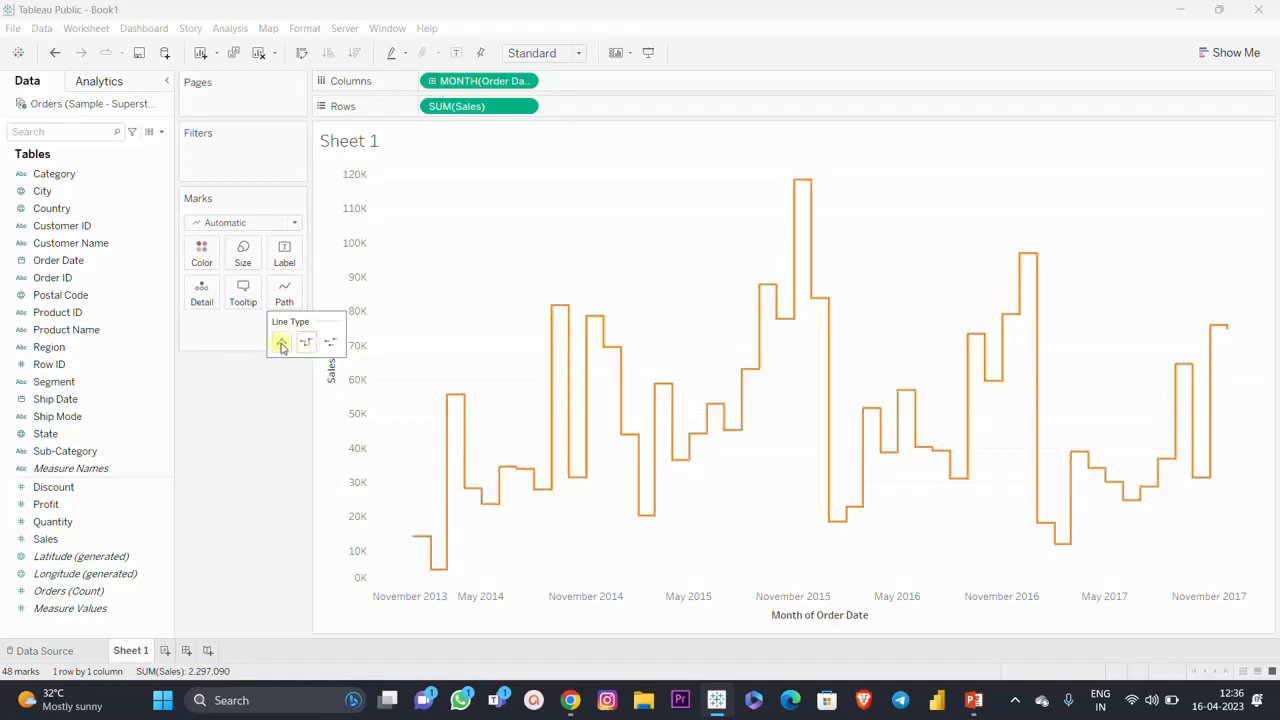
pyautogui.click(282, 345)
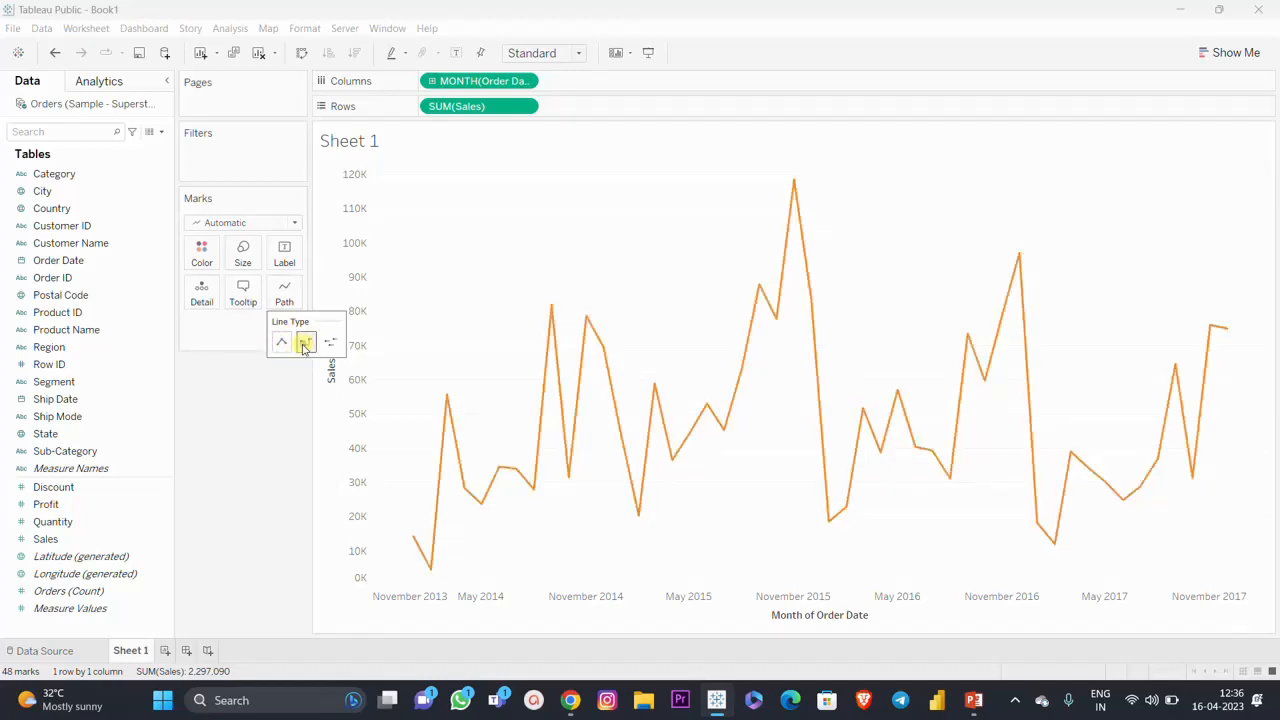
pyautogui.click(305, 345)
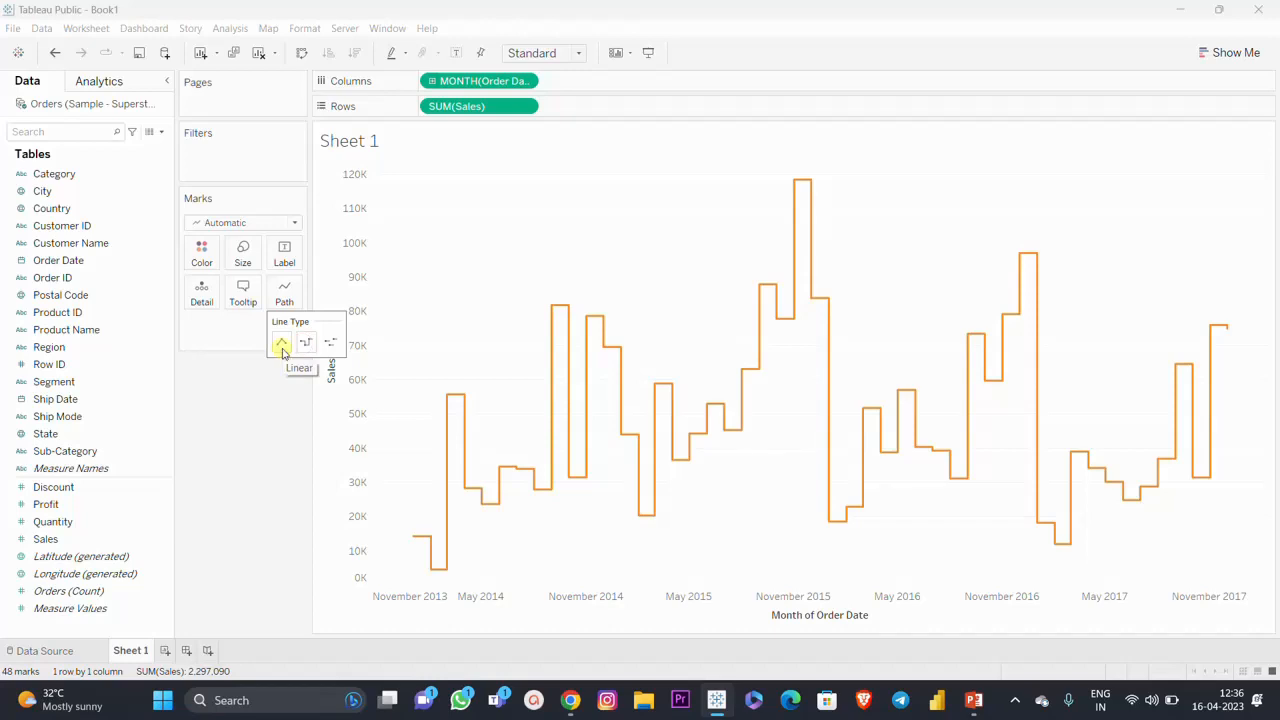
pyautogui.click(236, 430)
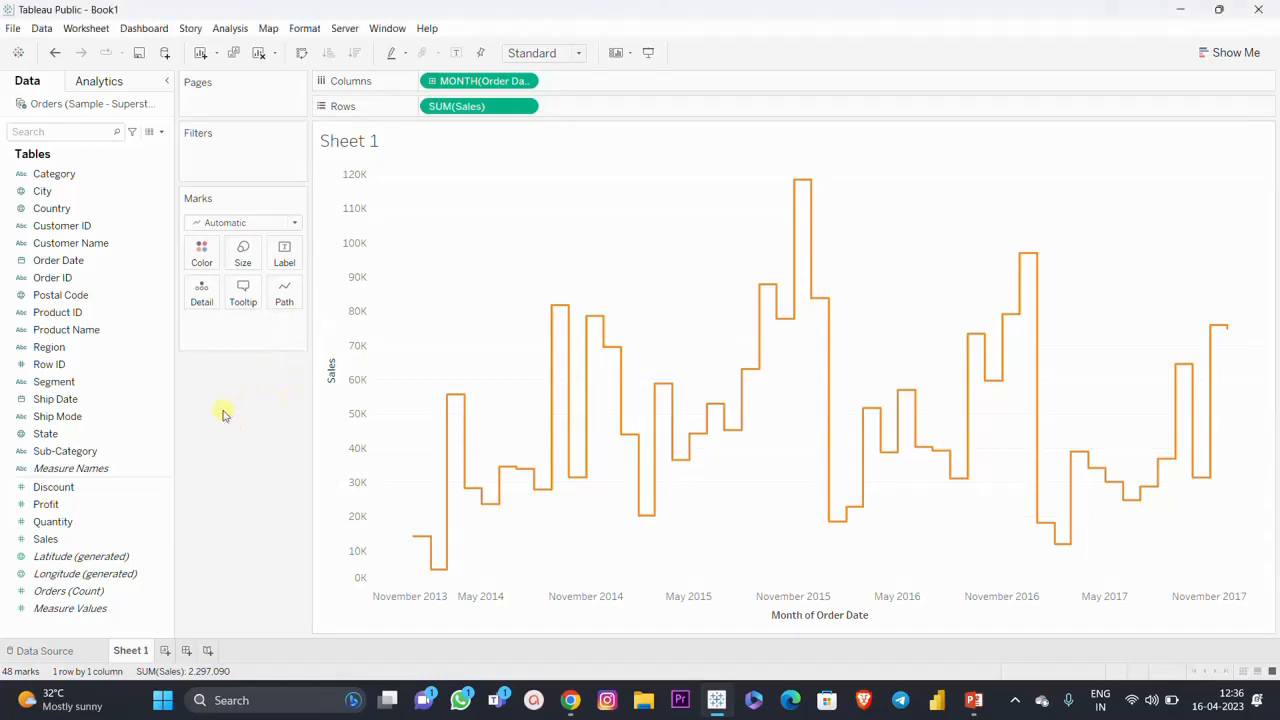
# Look at the example line chart slide, return to the worksheet, and set the sales line's path to Linear.
pyautogui.hotkey('alt', 'Tab')
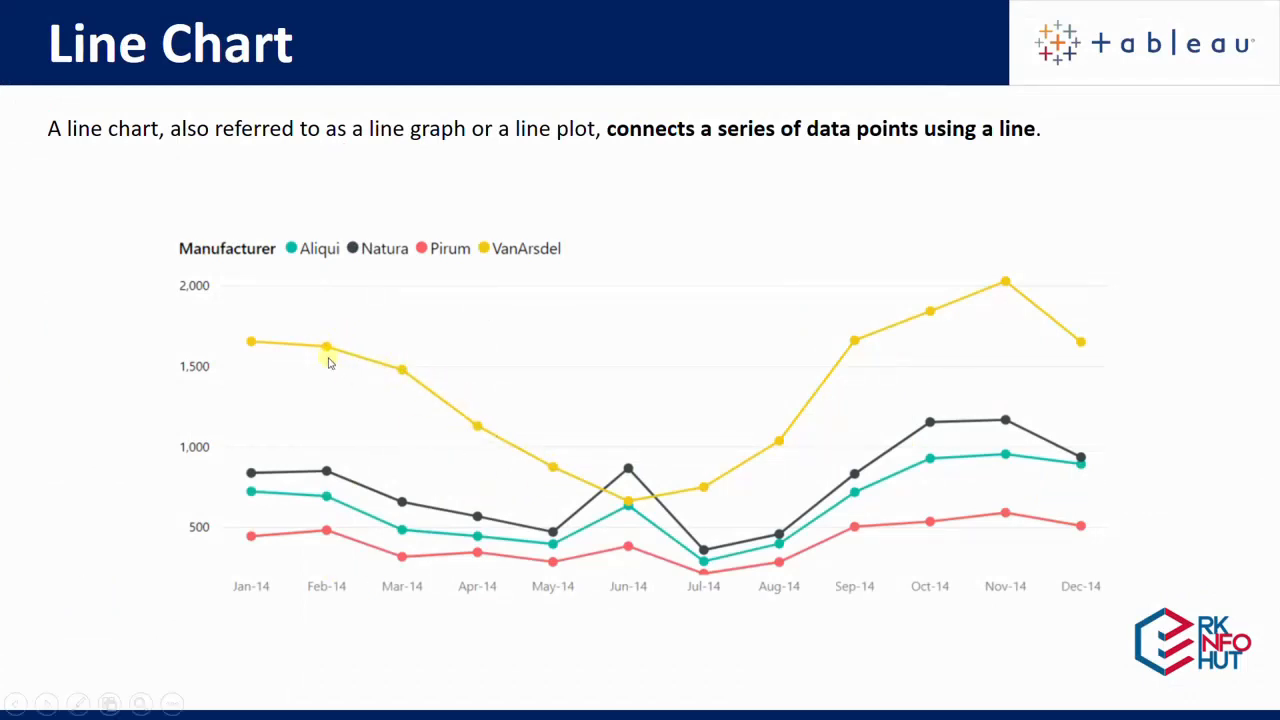
pyautogui.hotkey('alt', 'Tab')
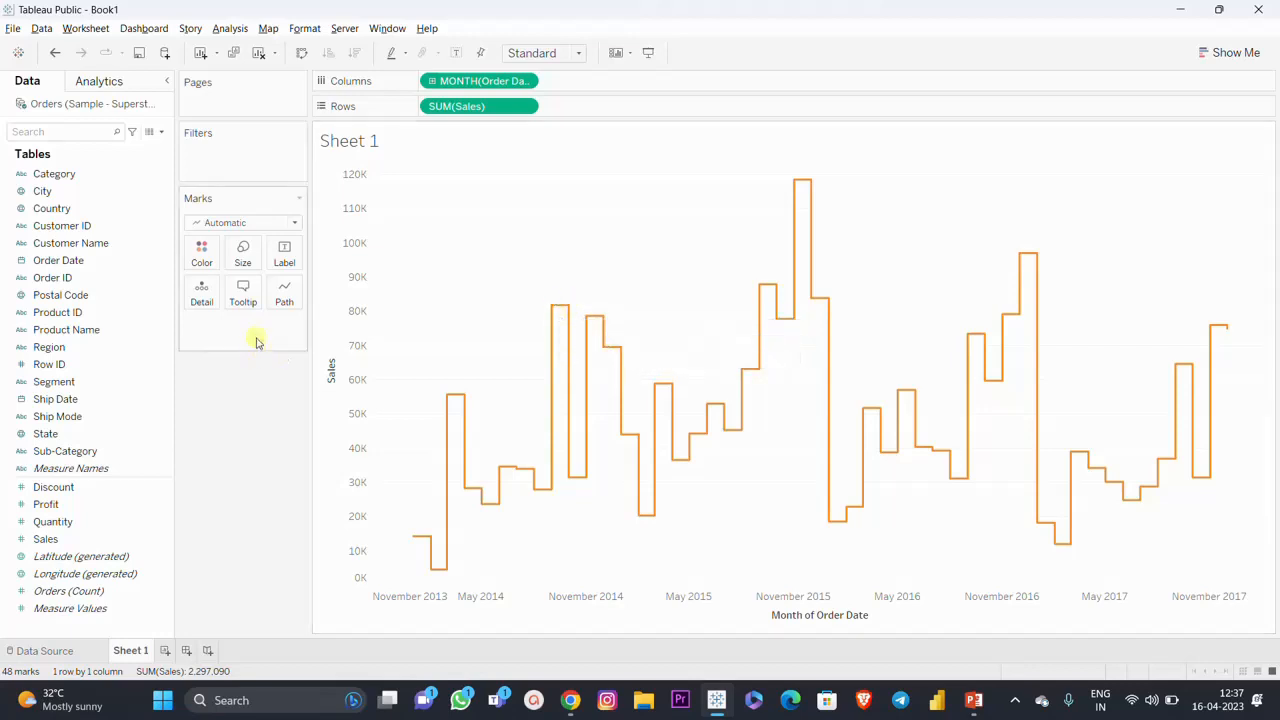
pyautogui.click(284, 294)
pyautogui.click(283, 343)
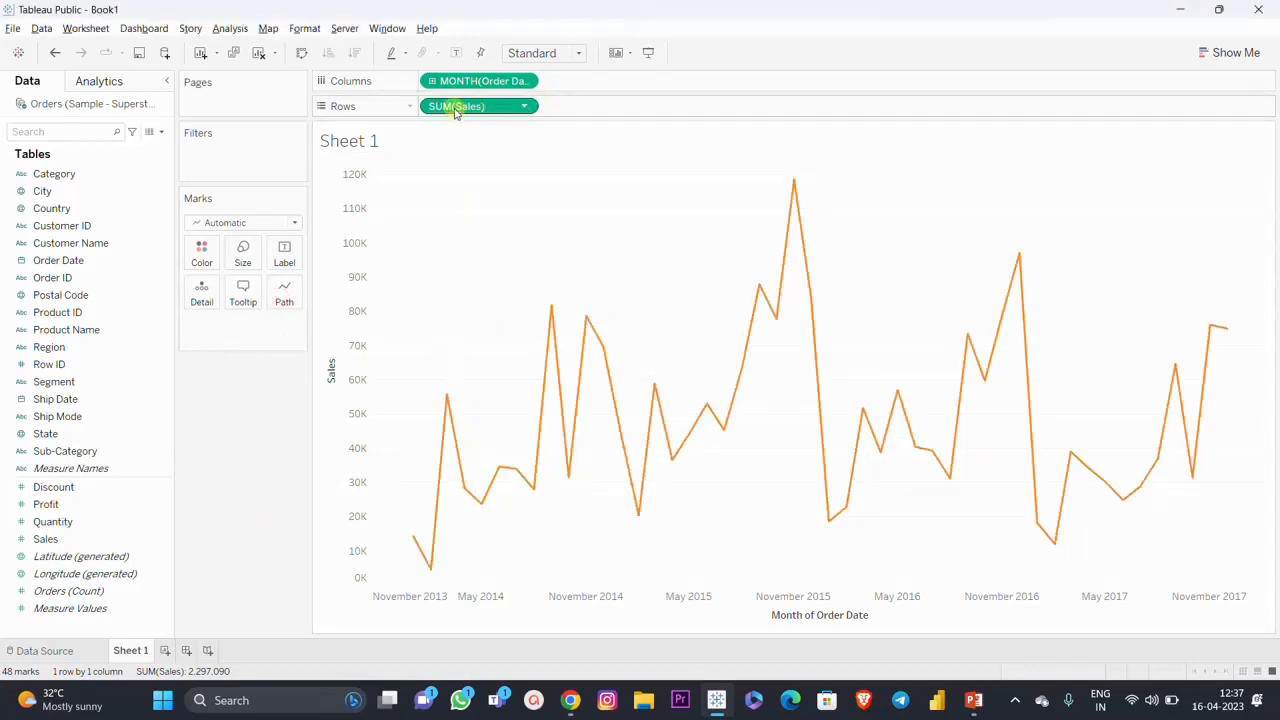
# Duplicate SUM(Sales) on Rows and set the mark type of the second SUM(Sales) to Circle.
pyautogui.moveTo(443, 108); pyautogui.dragTo(572, 112)
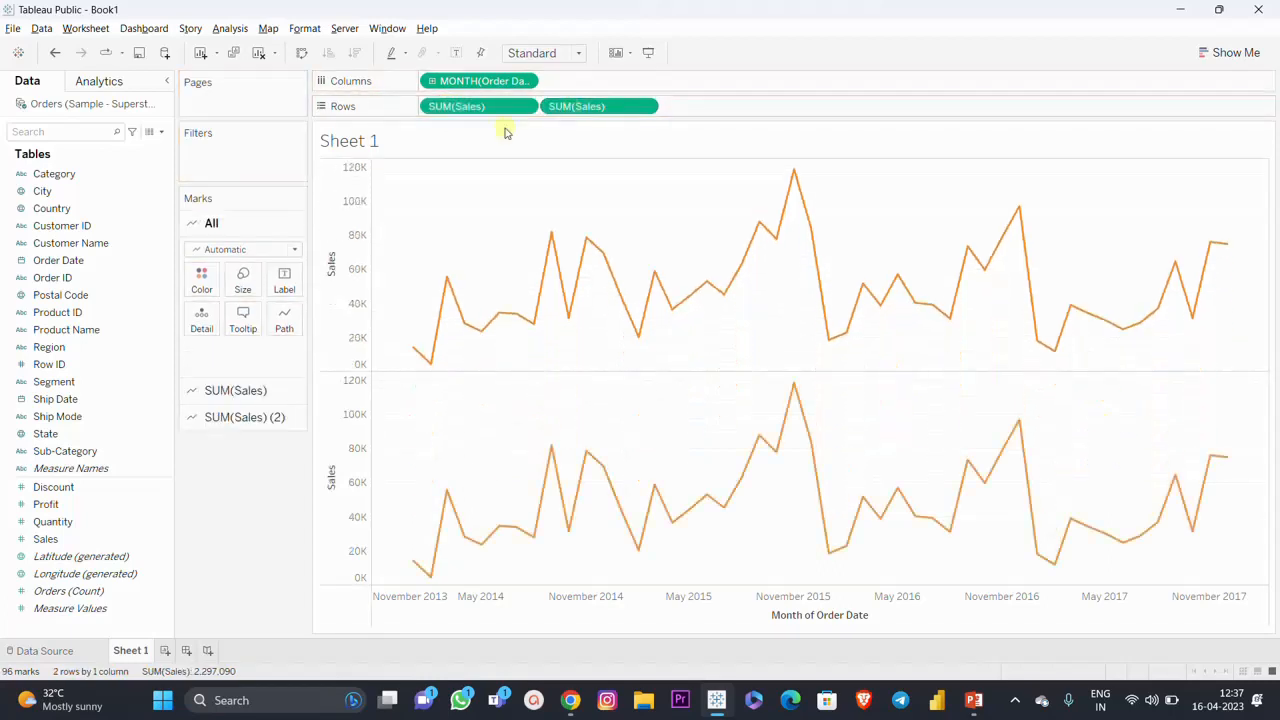
pyautogui.click(237, 417)
pyautogui.click(226, 303)
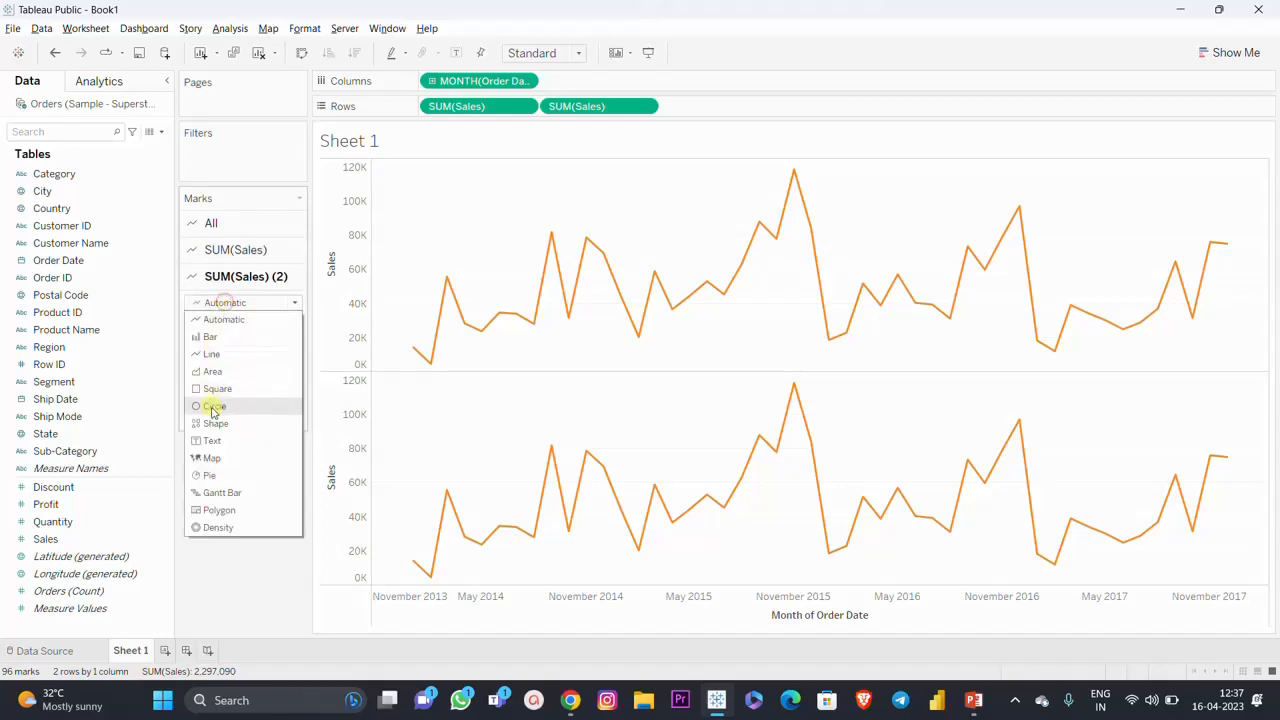
pyautogui.click(212, 405)
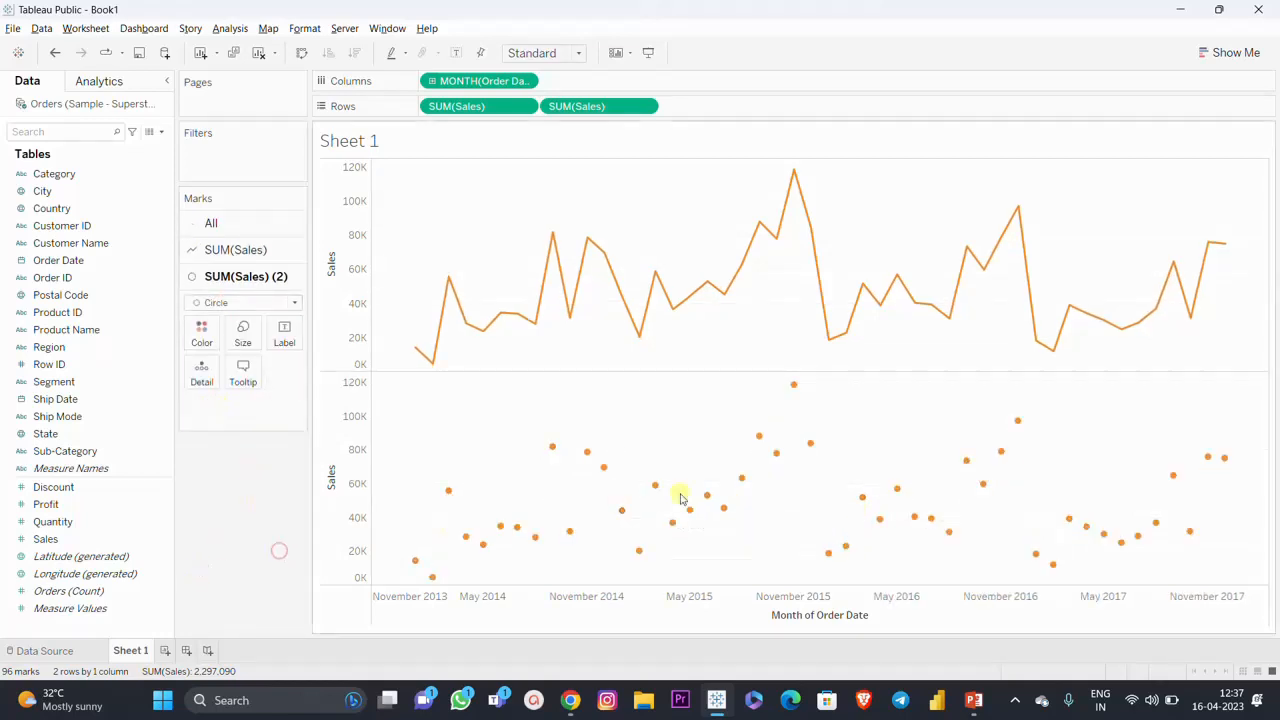
# Combine the two SUM(Sales) fields as a dual axis and synchronize the secondary Sales axis.
pyautogui.click(645, 108)
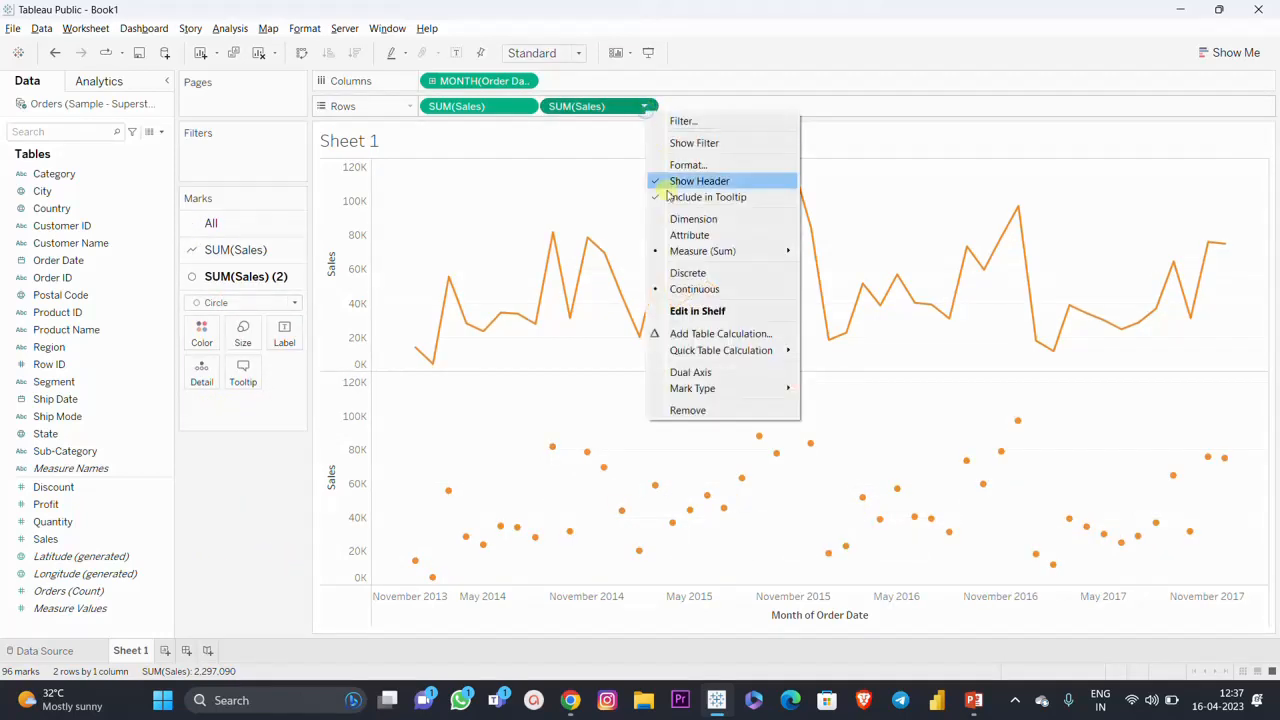
pyautogui.click(697, 373)
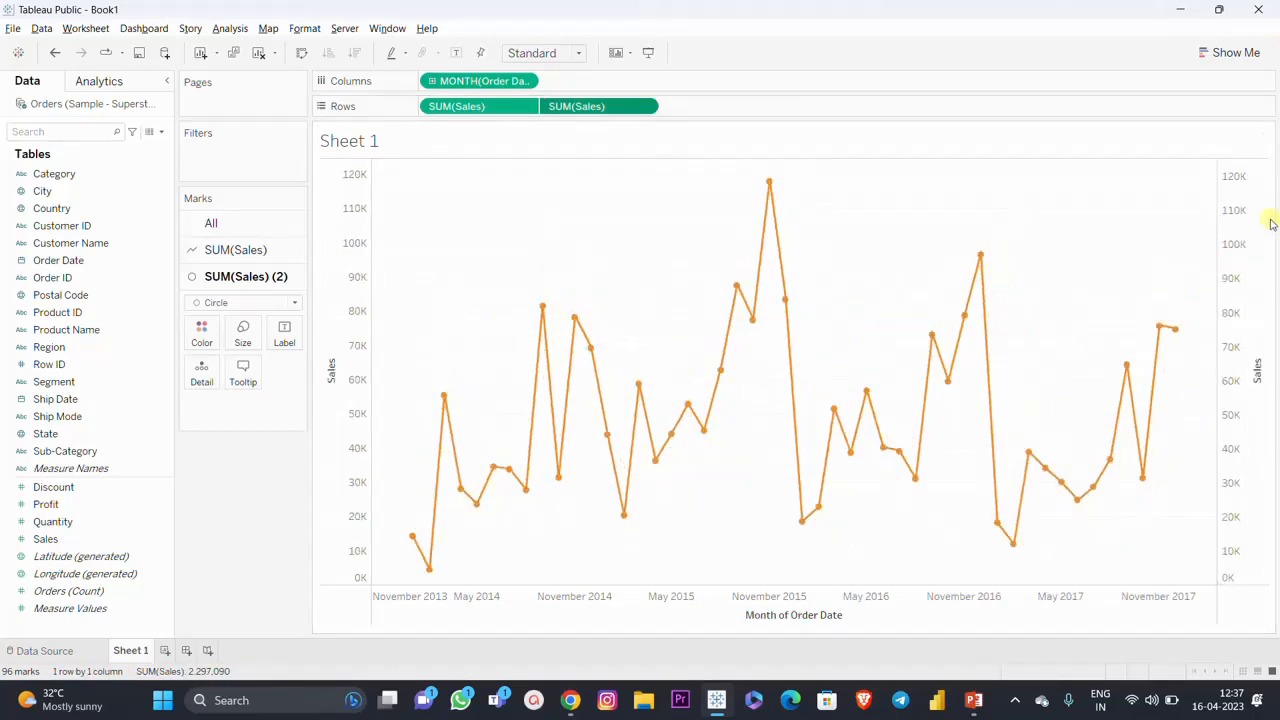
pyautogui.rightClick(1240, 245)
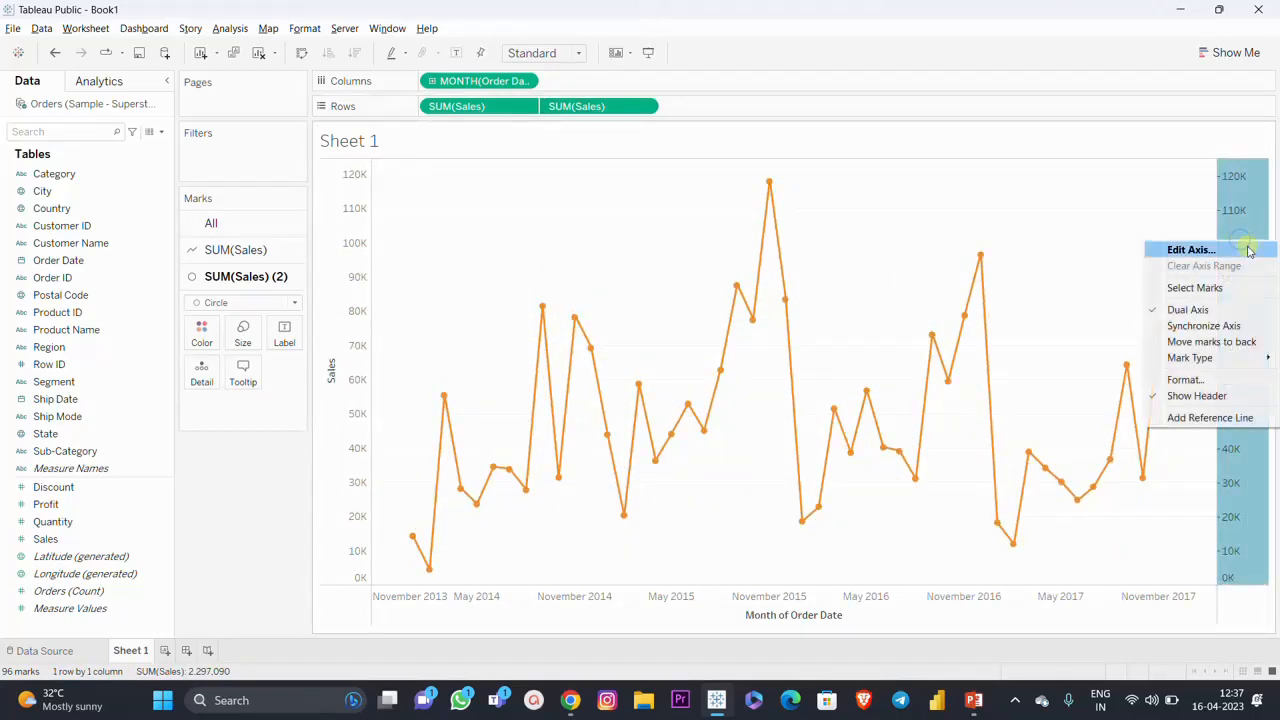
pyautogui.click(1217, 324)
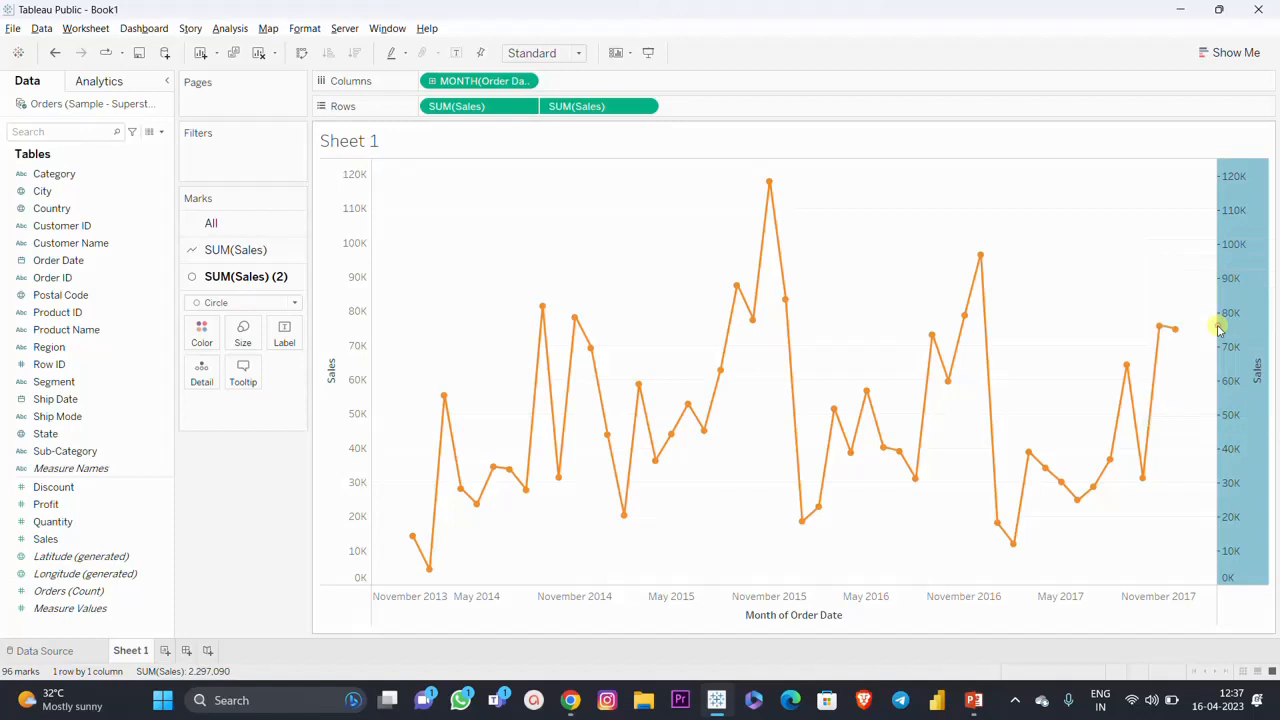
pyautogui.click(263, 503)
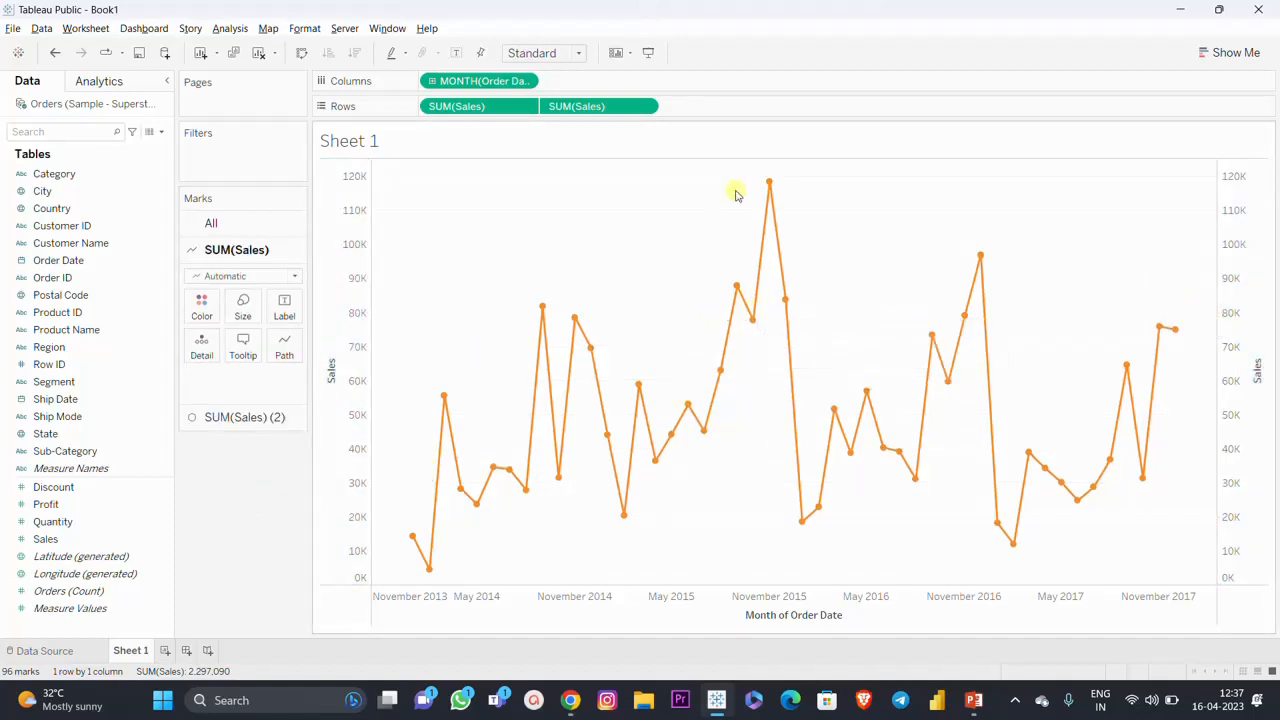
# Color the line marks of the first SUM(Sales) light gray, keeping the circles orange.
pyautogui.click(201, 310)
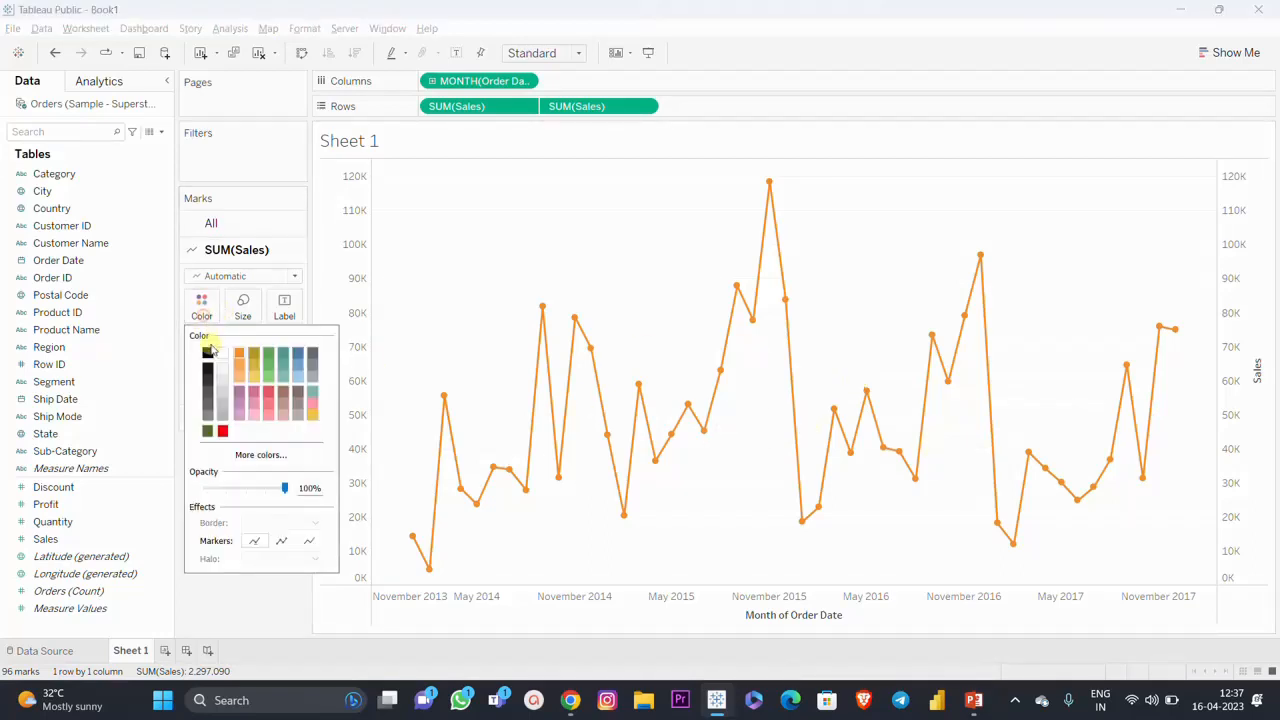
pyautogui.click(222, 396)
pyautogui.click(247, 610)
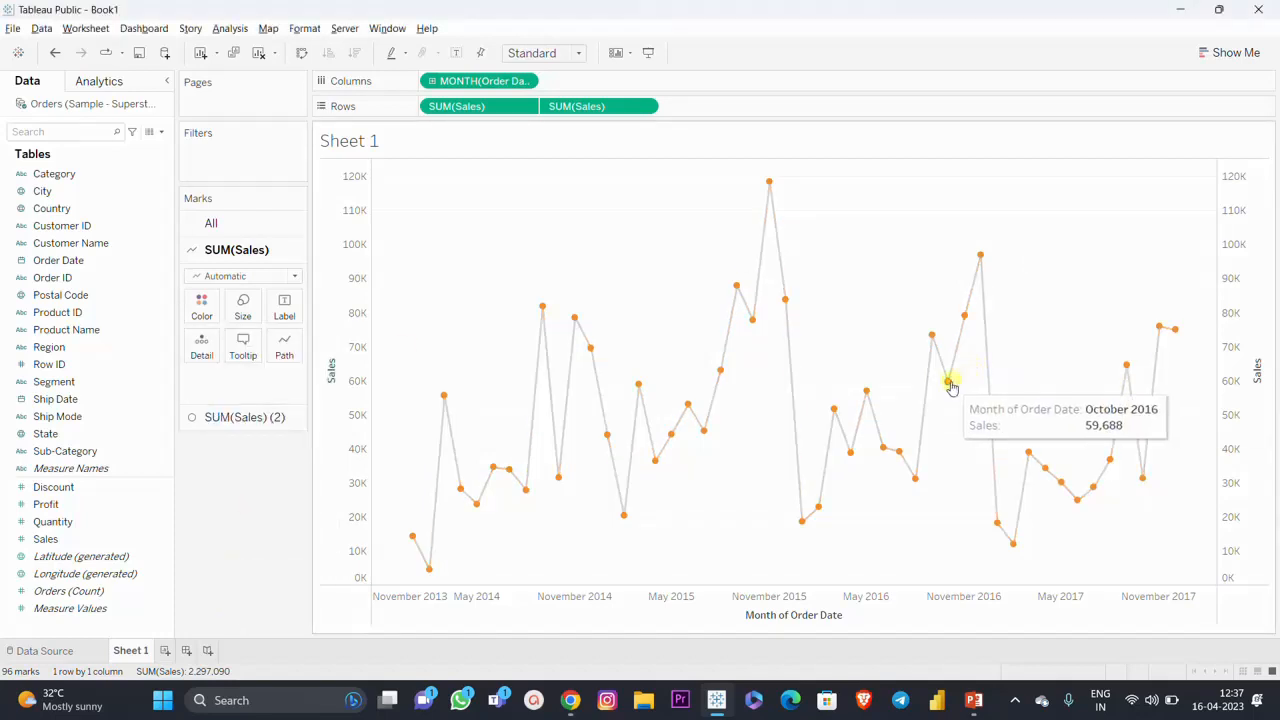
# Inspect the monthly sales values at several circles along the line, including the November 2015 peak.
pyautogui.moveTo(966, 316)
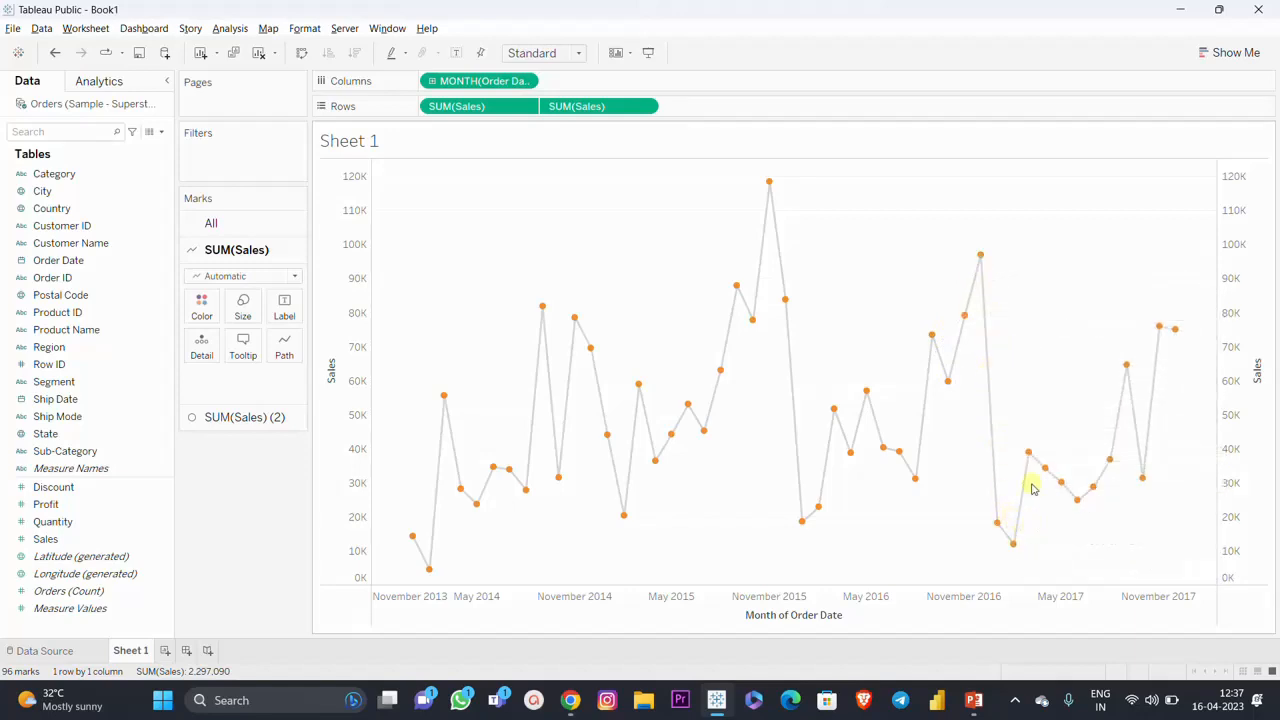
pyautogui.moveTo(1046, 472)
pyautogui.moveTo(1077, 502)
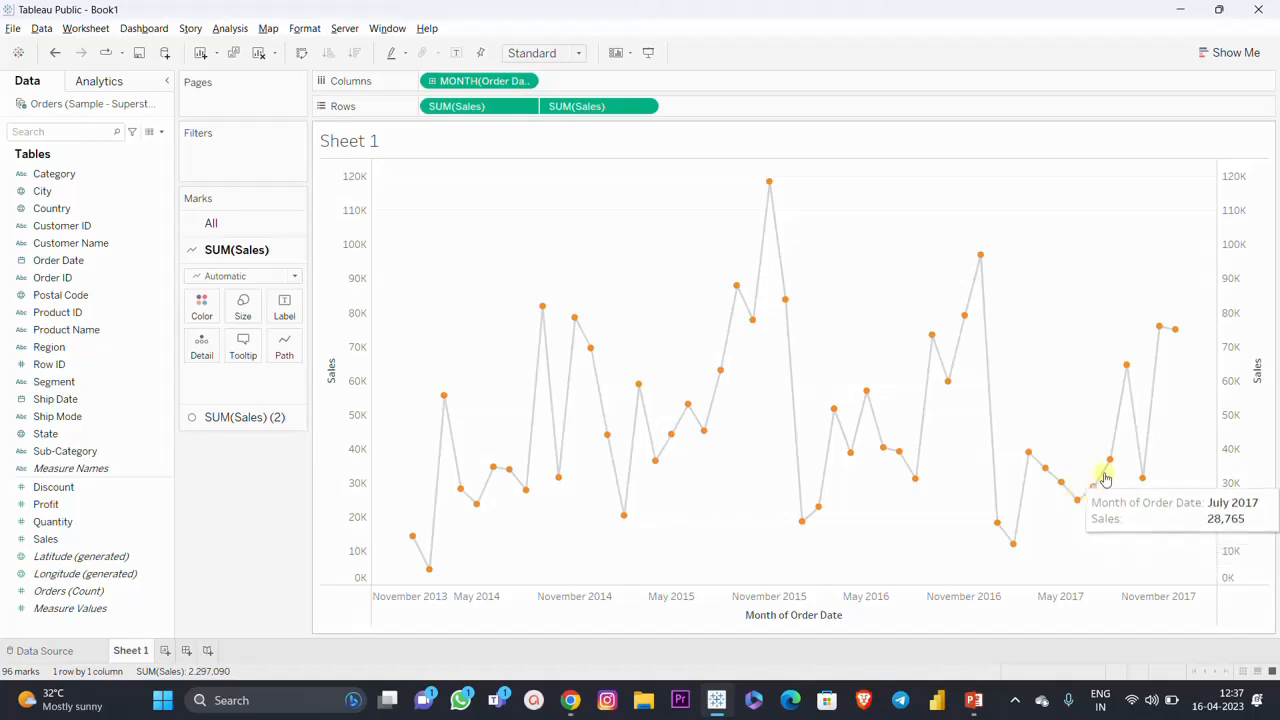
pyautogui.moveTo(1129, 366)
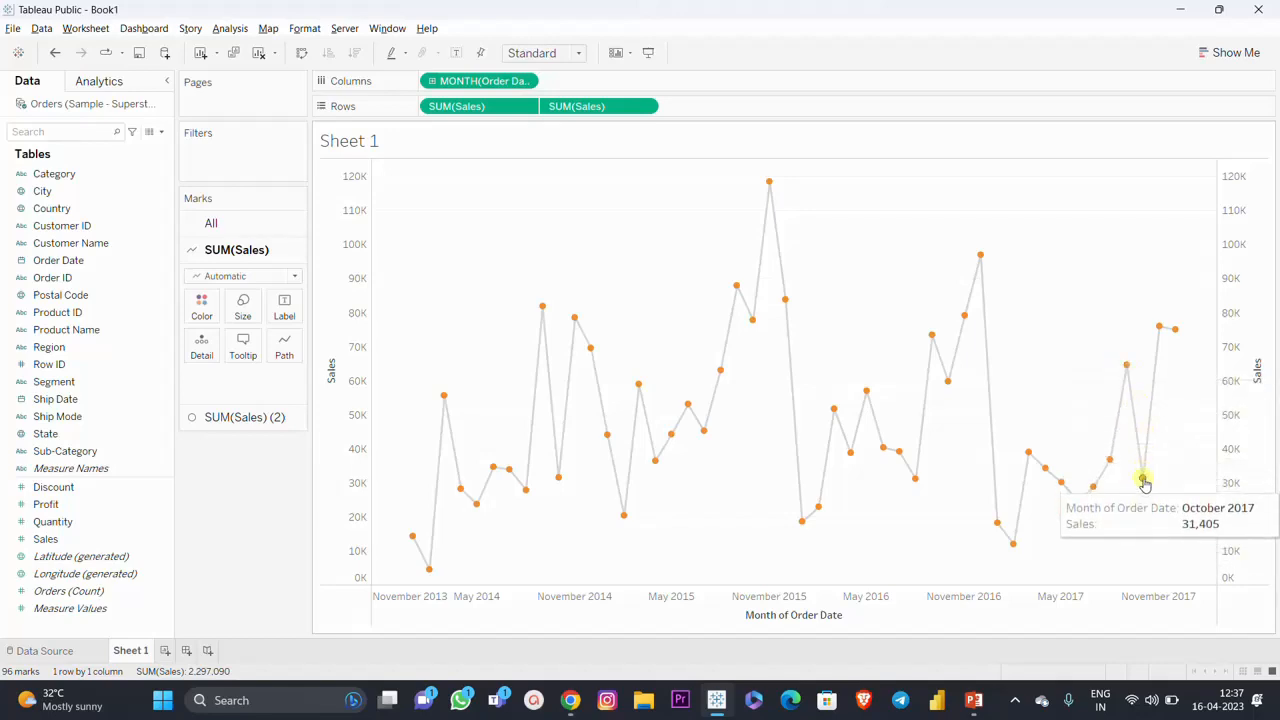
pyautogui.moveTo(1174, 333)
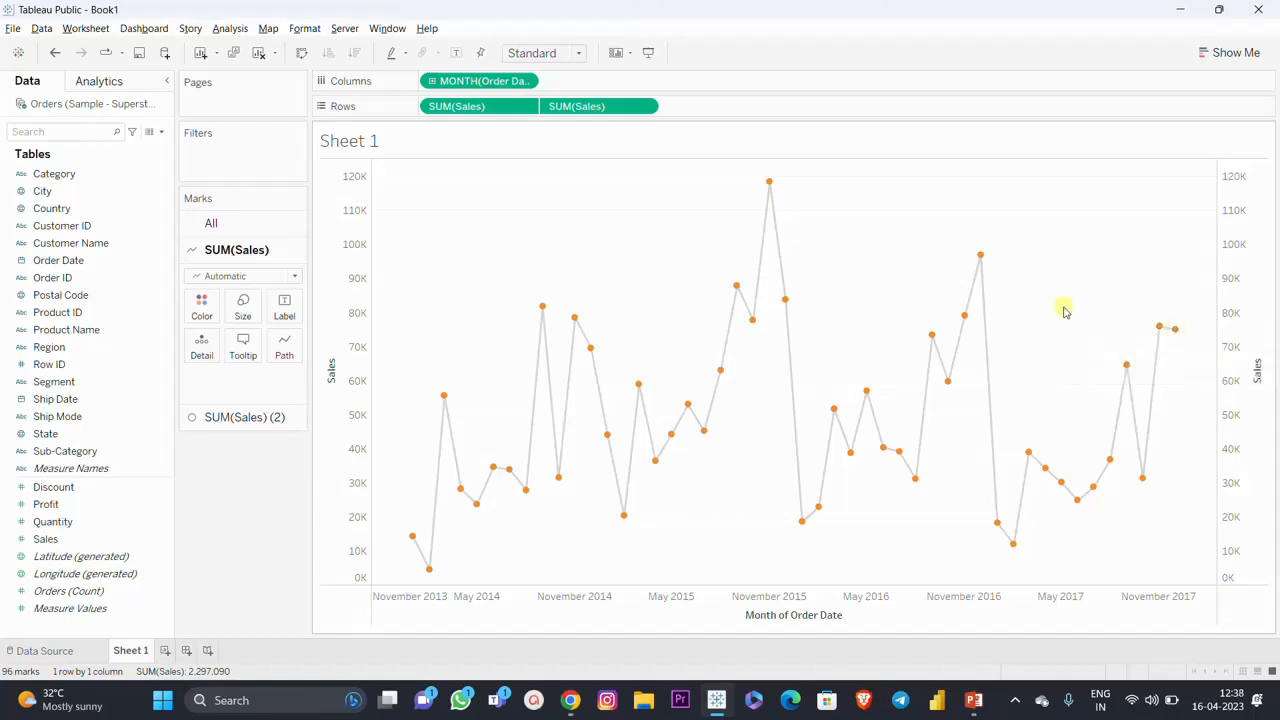
pyautogui.moveTo(772, 192)
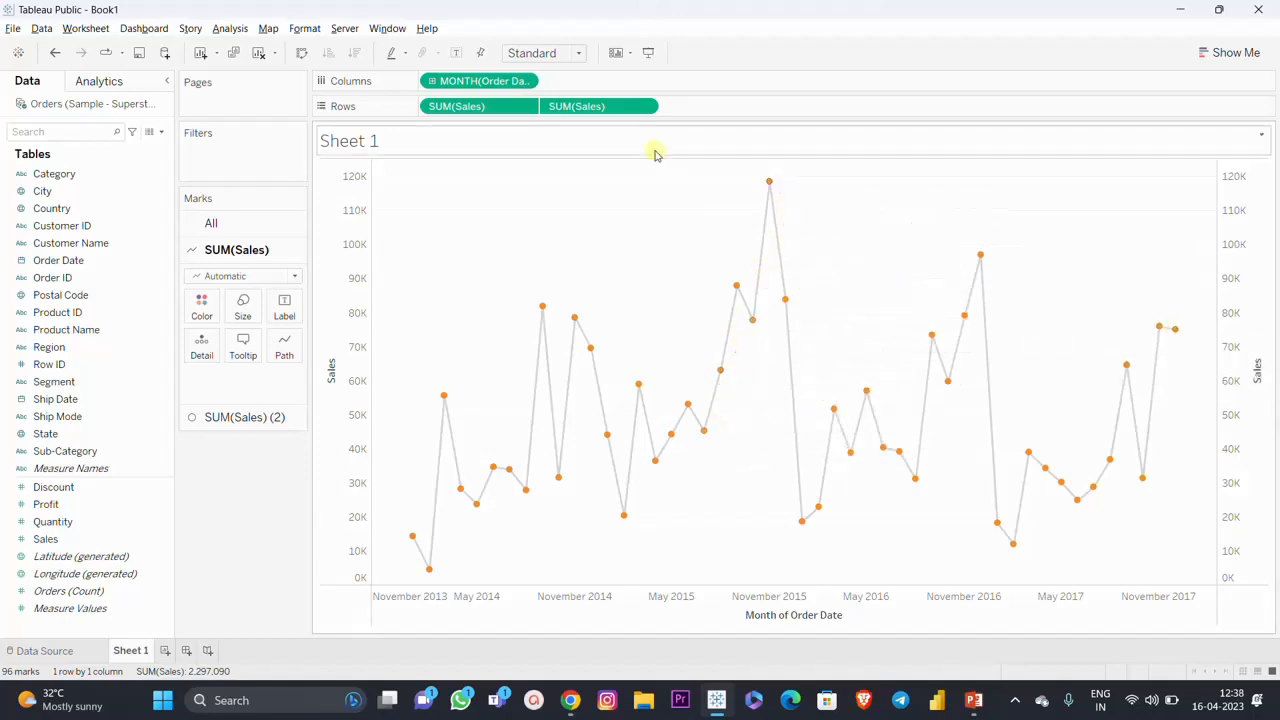
# Split the dual axis of the two SUM(Sales) fields into separate charts and clear the whole worksheet.
pyautogui.click(644, 107)
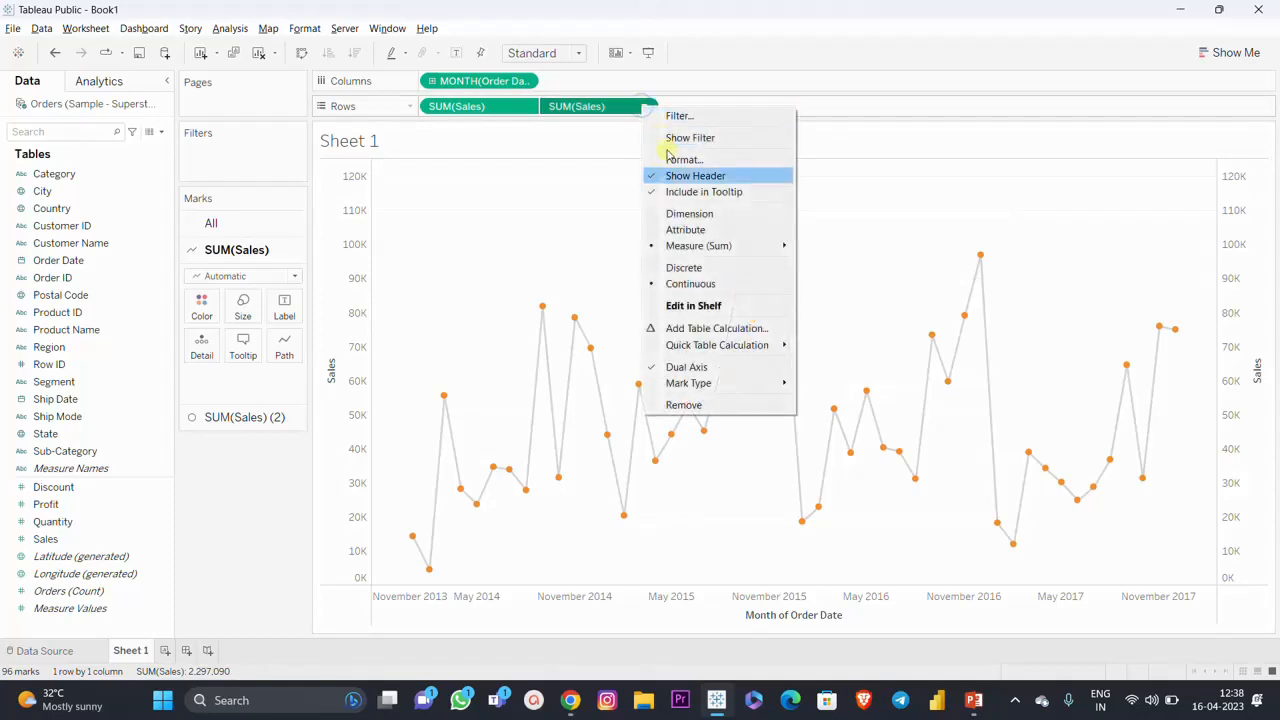
pyautogui.click(716, 372)
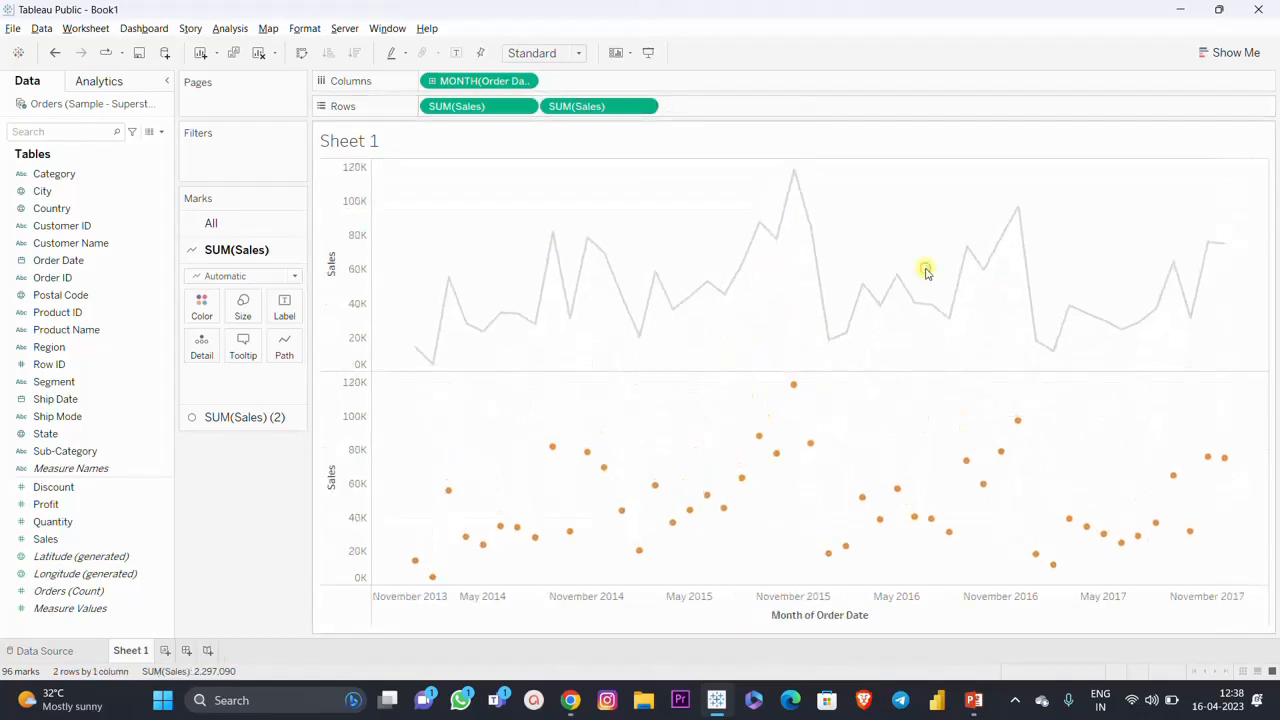
pyautogui.hotkey('alt', 'shift', 'BackSpace')
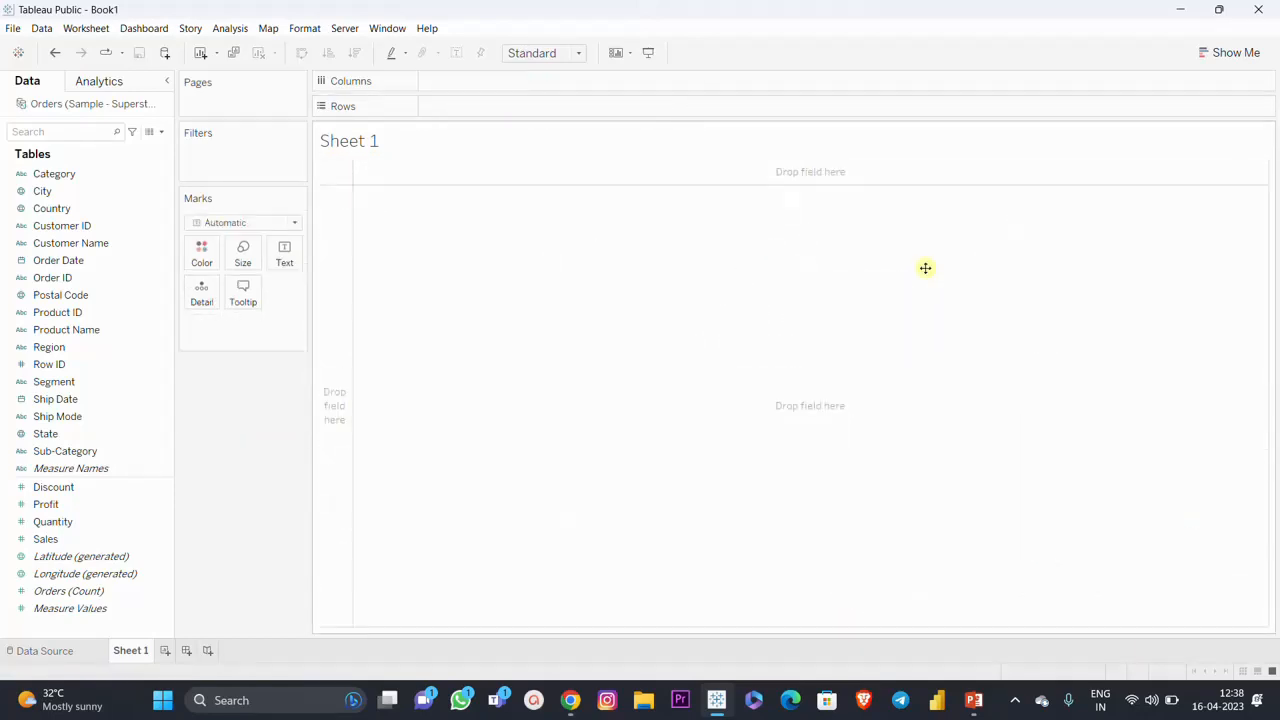
# Build monthly line charts with continuous MONTH(Order Date) on Columns and SUM(Sales) and SUM(Profit) on Rows.
pyautogui.moveTo(58, 260); pyautogui.dragTo(497, 83)
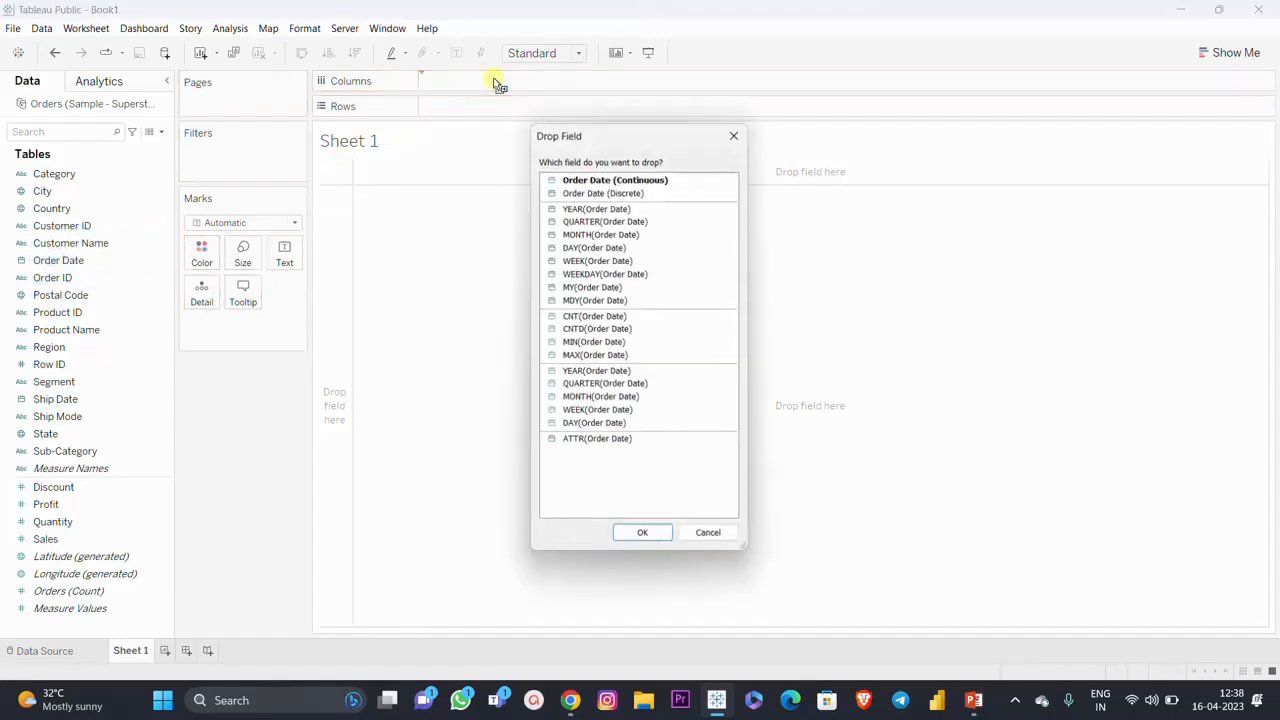
pyautogui.click(598, 398)
pyautogui.click(640, 534)
pyautogui.click(55, 523)
pyautogui.moveTo(50, 539)
pyautogui.mouseDown()
pyautogui.moveTo(528, 129)
pyautogui.moveTo(521, 108)
pyautogui.mouseUp()
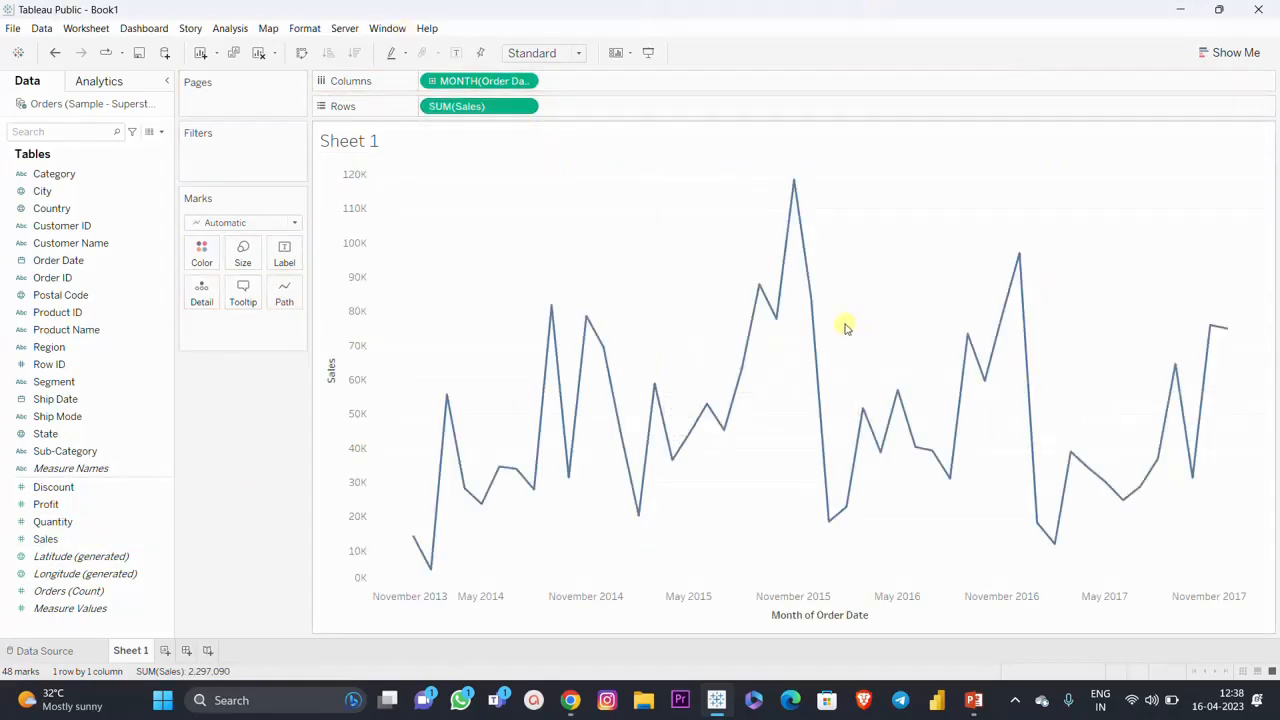
pyautogui.moveTo(40, 504)
pyautogui.mouseDown()
pyautogui.moveTo(641, 93)
pyautogui.moveTo(616, 107)
pyautogui.mouseUp()
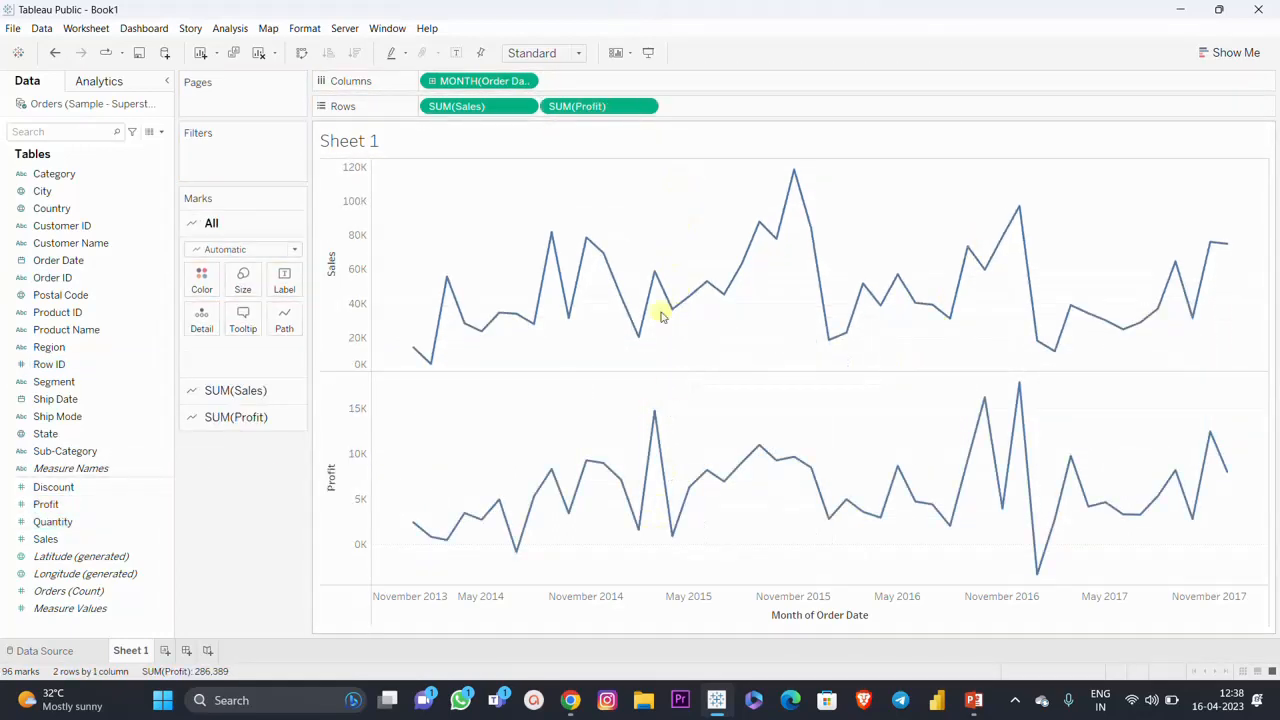
# Try combining SUM(Profit) with SUM(Sales) as a dual axis, and undo it.
pyautogui.click(642, 108)
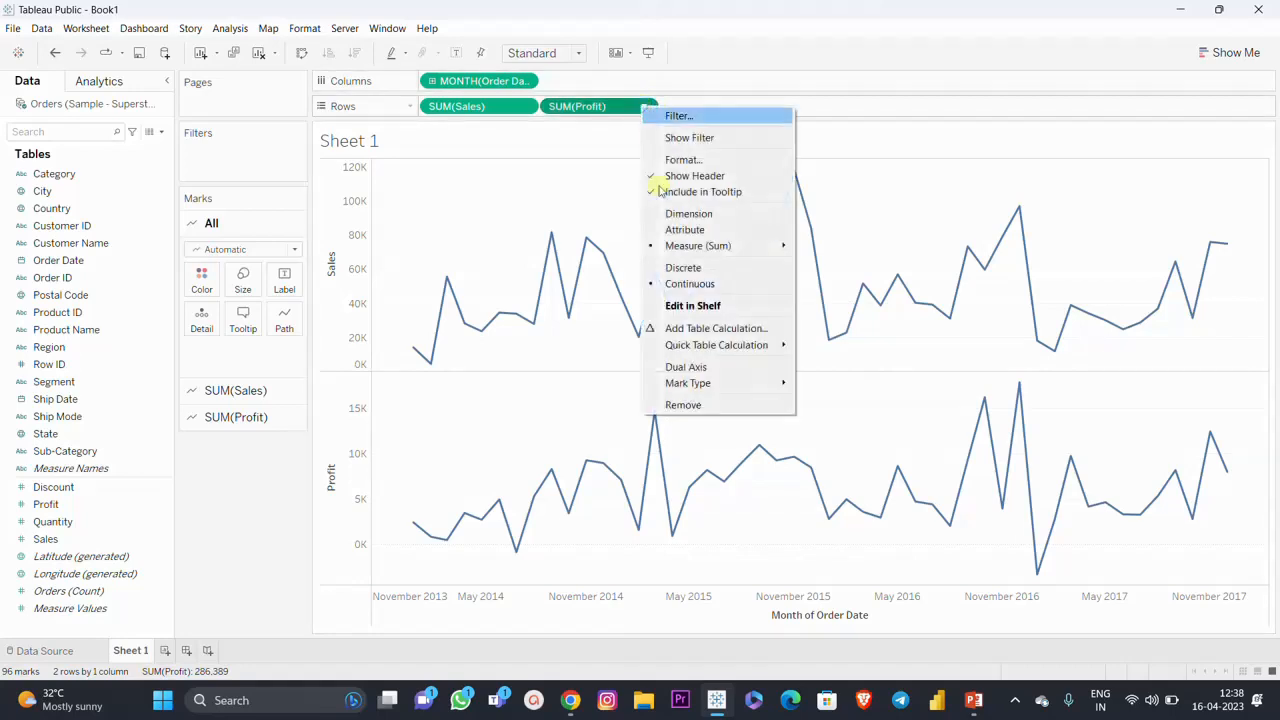
pyautogui.click(692, 370)
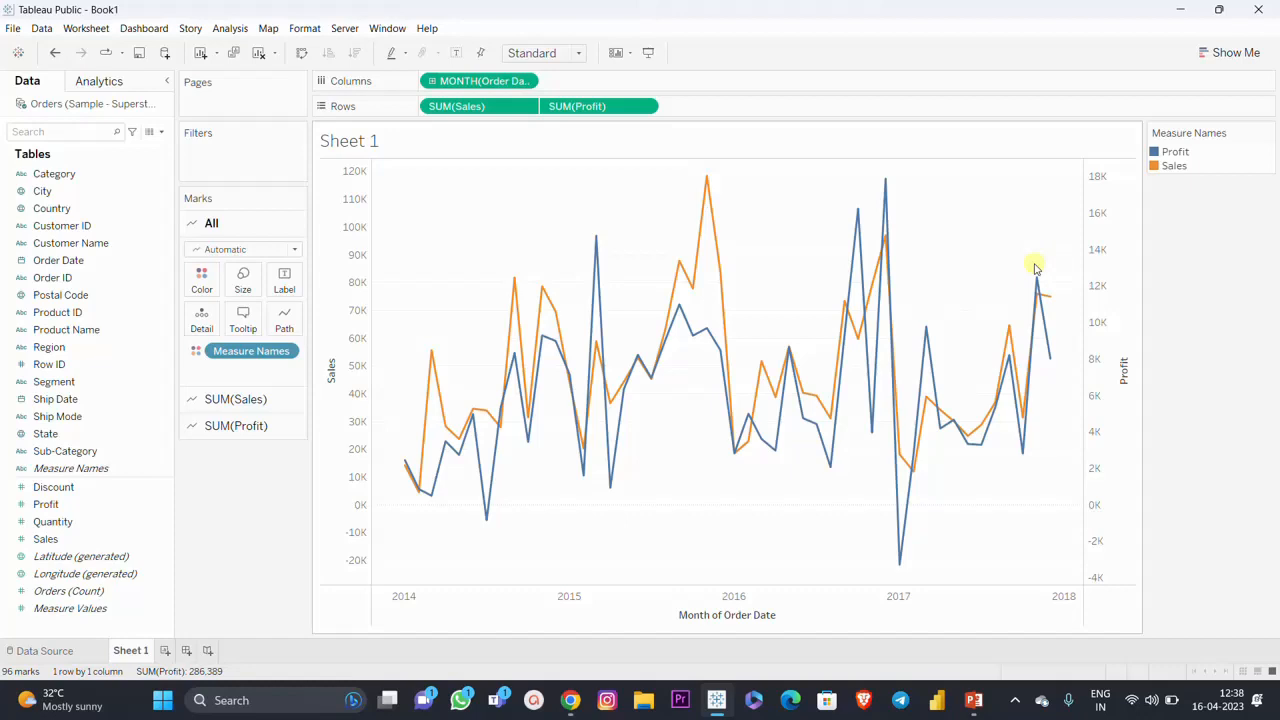
pyautogui.hotkey('ctrl', 'z')
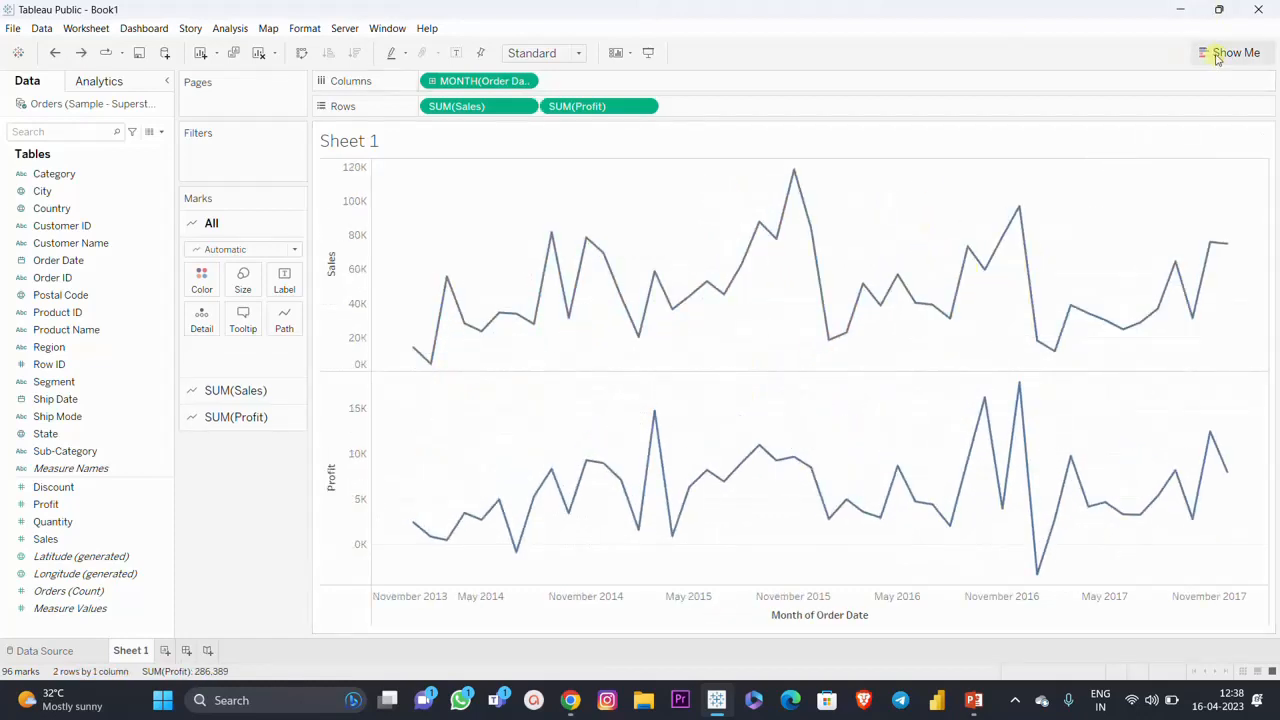
# Convert the Sales and Profit charts to the suggested dual lines chart and adjust the secondary Sales axis.
pyautogui.click(1217, 53)
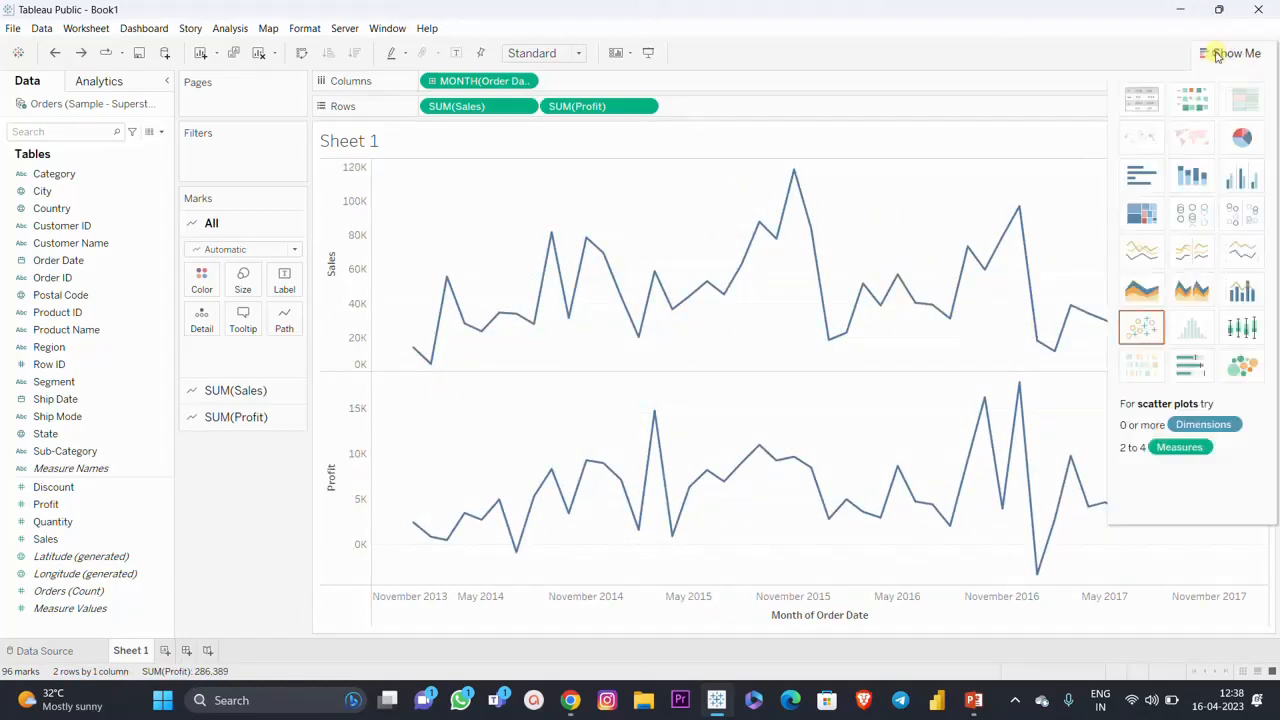
pyautogui.click(1245, 256)
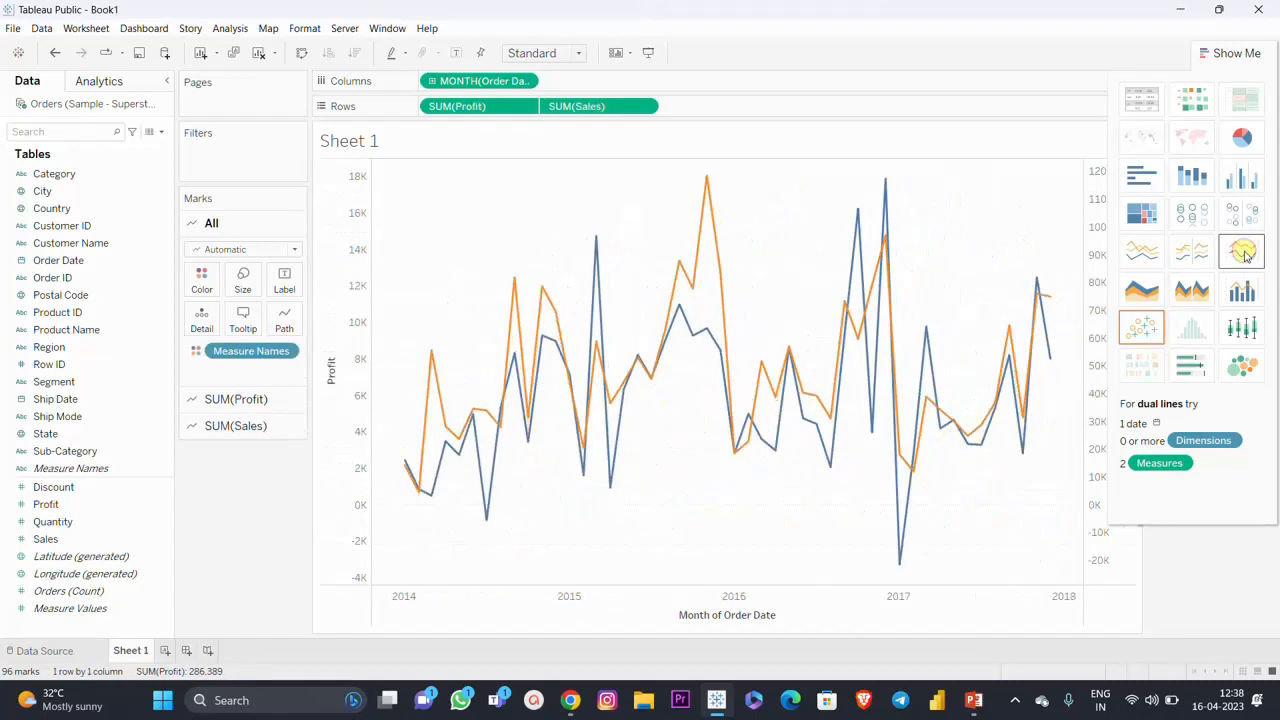
pyautogui.click(1245, 60)
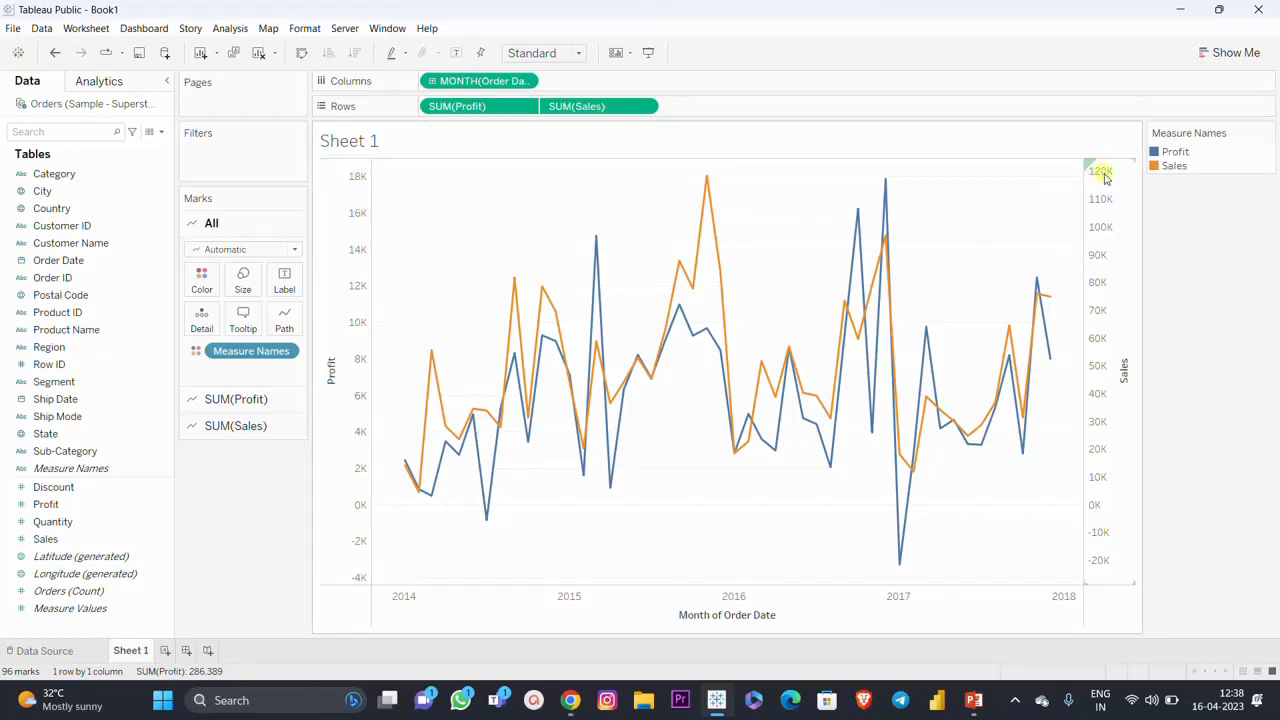
pyautogui.rightClick(1098, 243)
pyautogui.click(1181, 327)
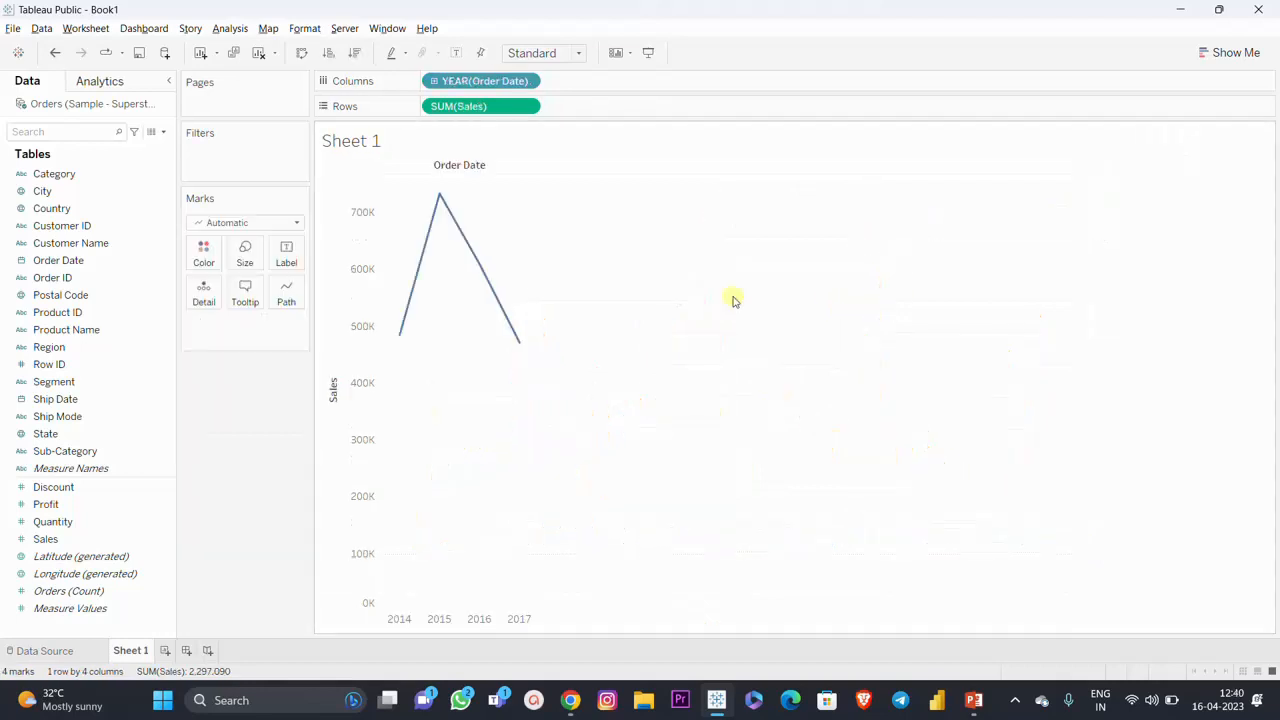
# Undo the placement of SUM(Sales) on Rows and YEAR(Order Date) on Columns.
pyautogui.hotkey('ctrl', 'z')
pyautogui.hotkey('ctrl', 'z')
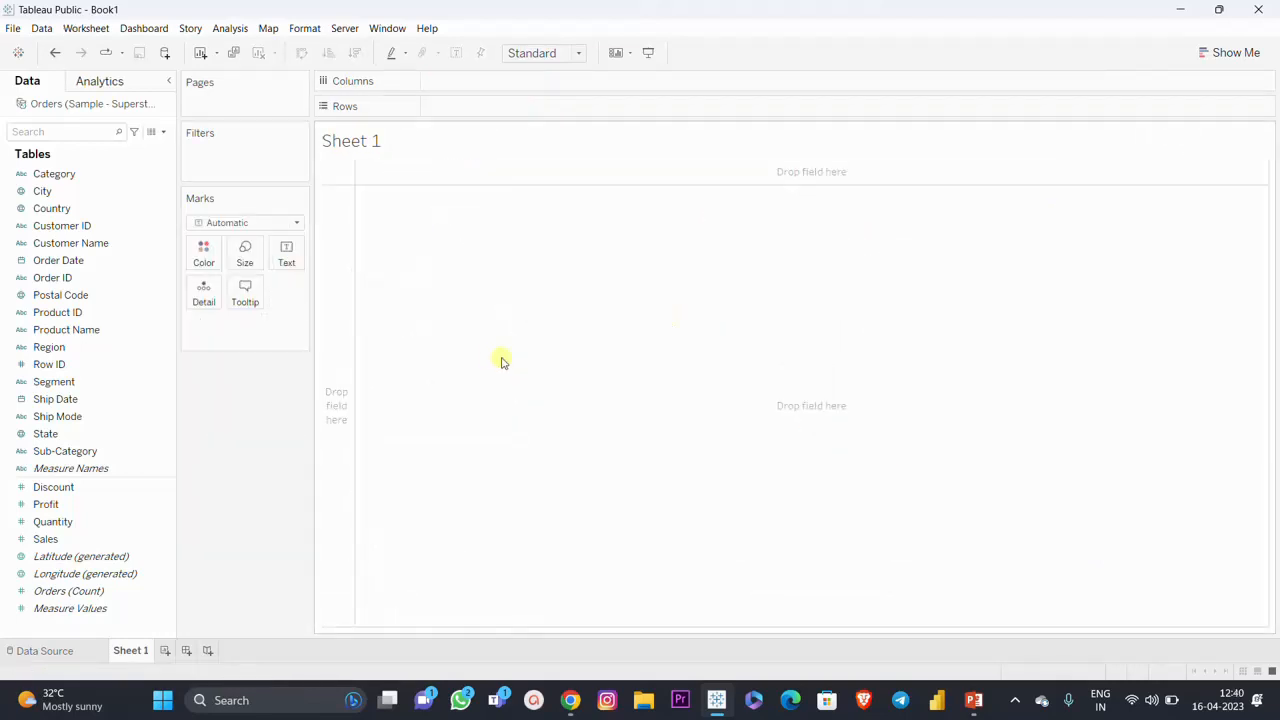